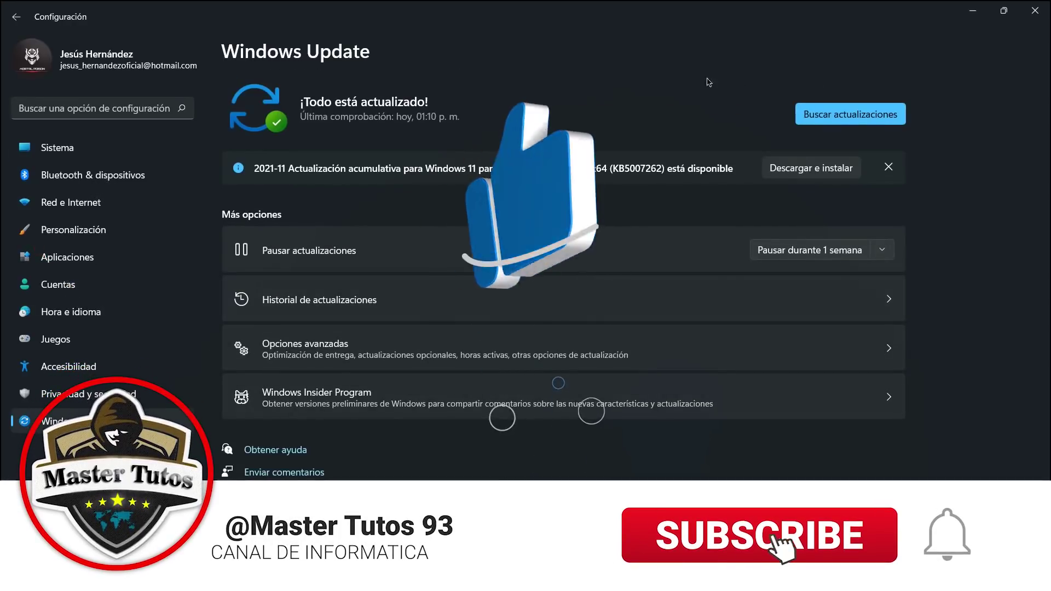
# - Check for new Windows updates
pyautogui.click(852, 110)
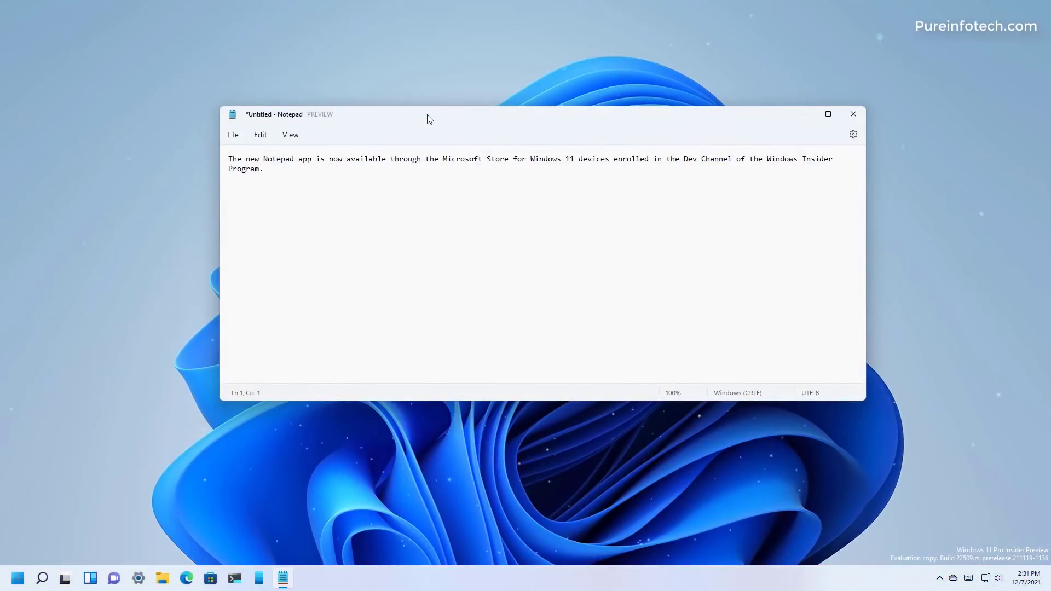
# - Move the Notepad window slightly, look at its View menu, and open the Notepad settings page
pyautogui.moveTo(430, 120); pyautogui.dragTo(415, 121)
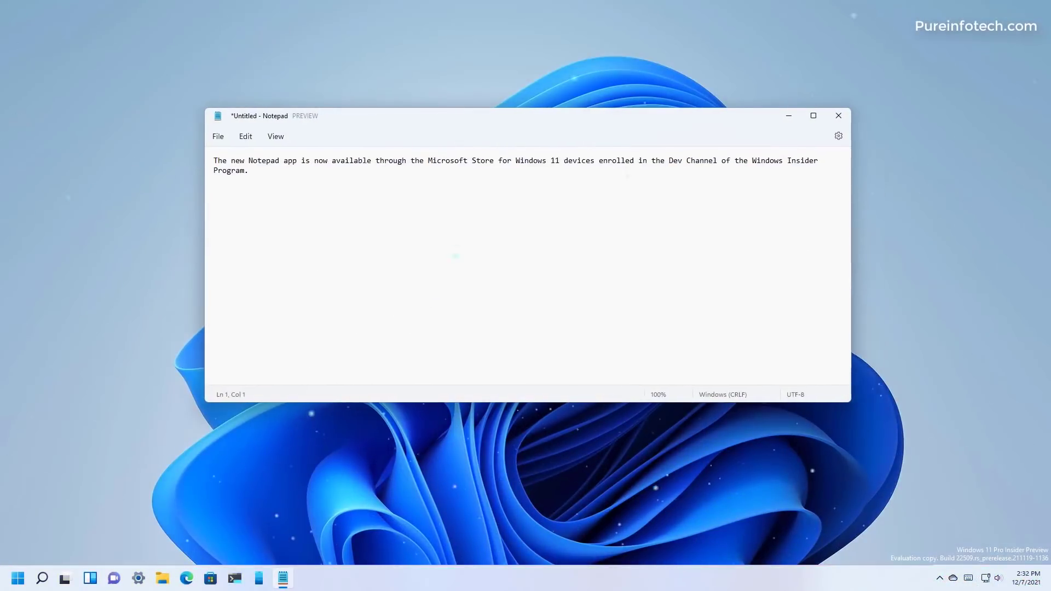
pyautogui.click(276, 136)
pyautogui.click(336, 132)
pyautogui.click(838, 135)
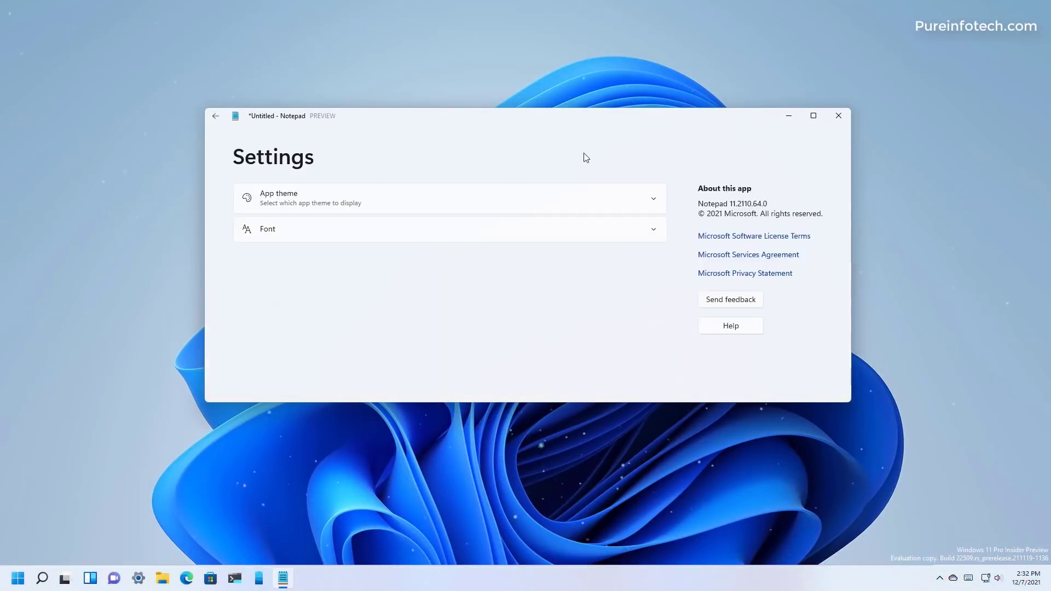
# - Examine the Font and App theme options in Notepad's settings, including the font size, and return to the document
pyautogui.click(436, 230)
pyautogui.click(598, 320)
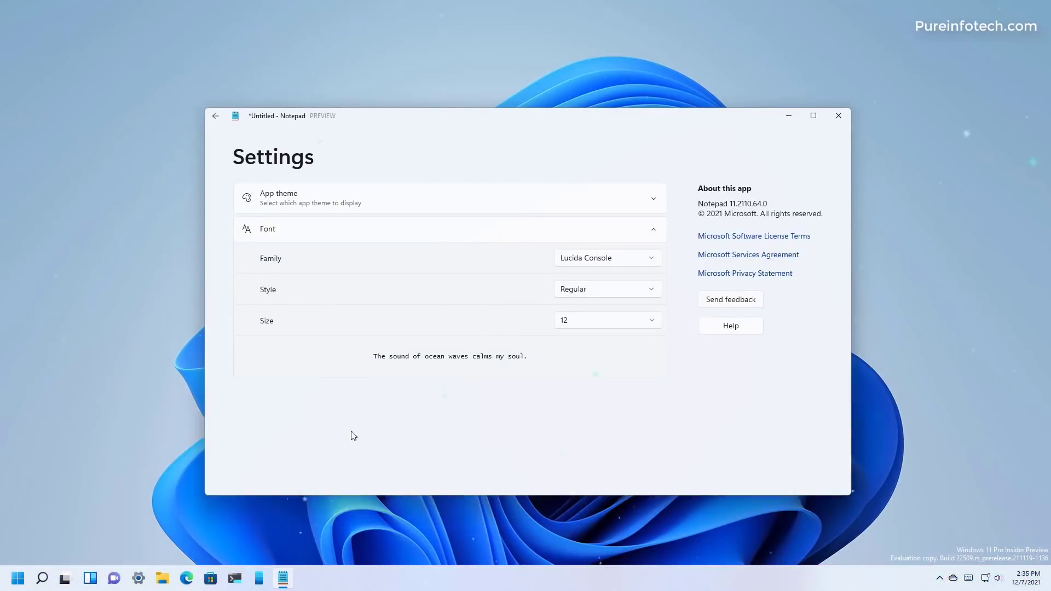
pyautogui.click(377, 202)
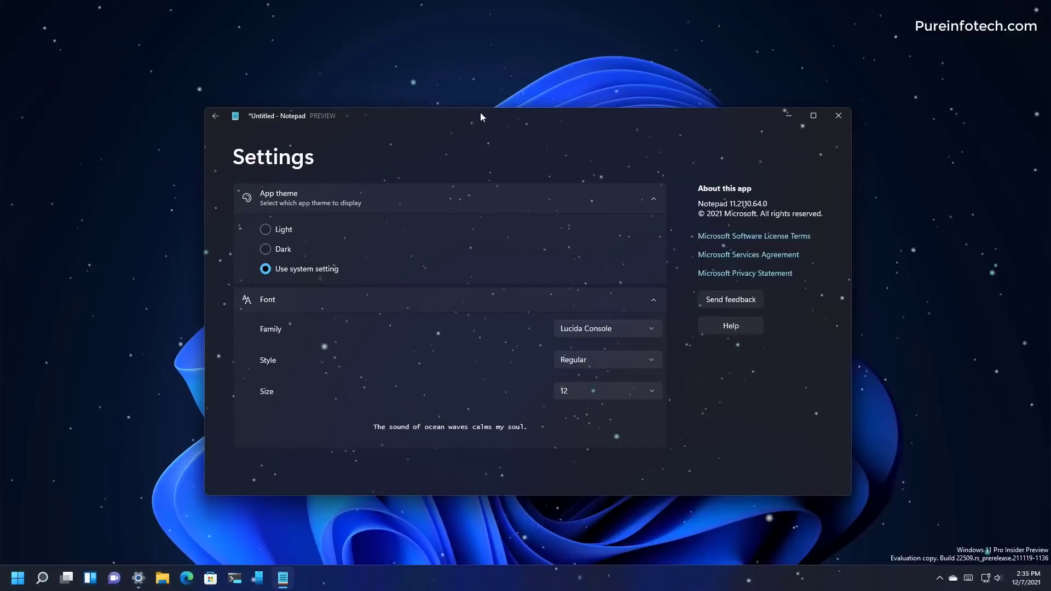
pyautogui.click(215, 115)
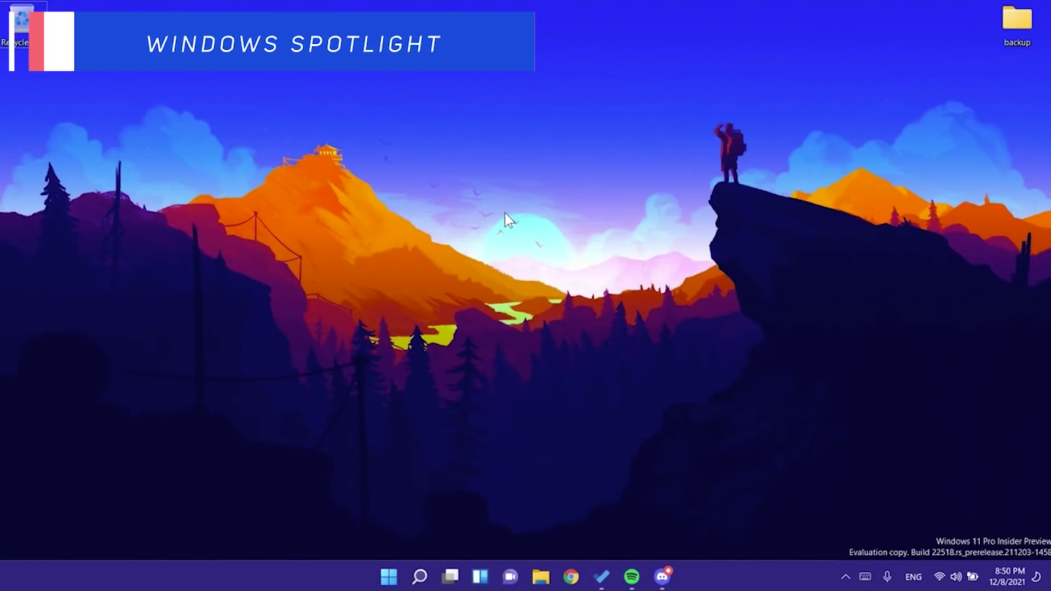
# - Open the desktop Background personalization settings and bring up the list of background types
pyautogui.rightClick(472, 218)
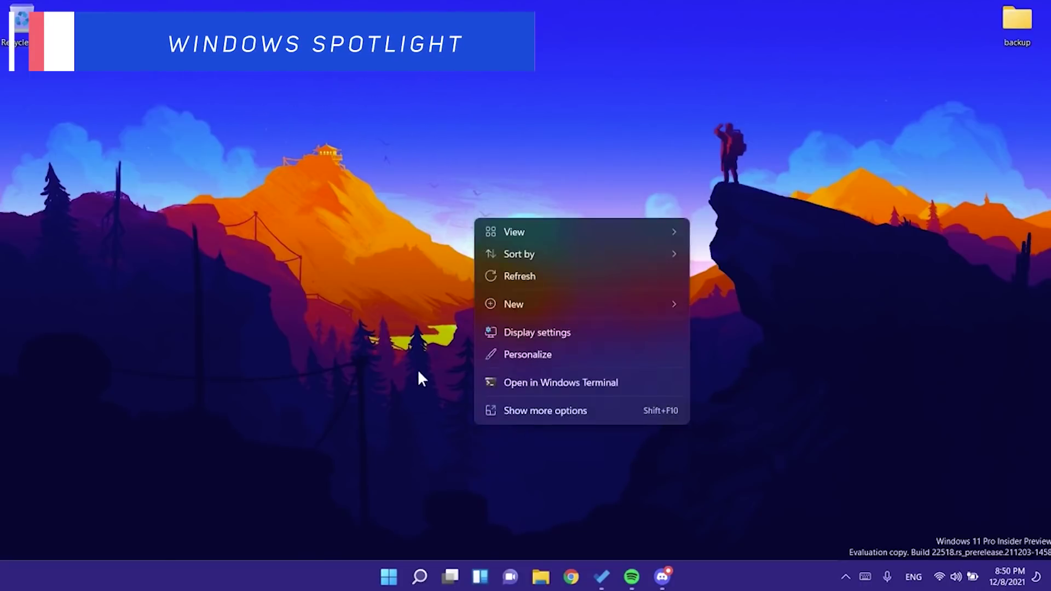
pyautogui.click(504, 354)
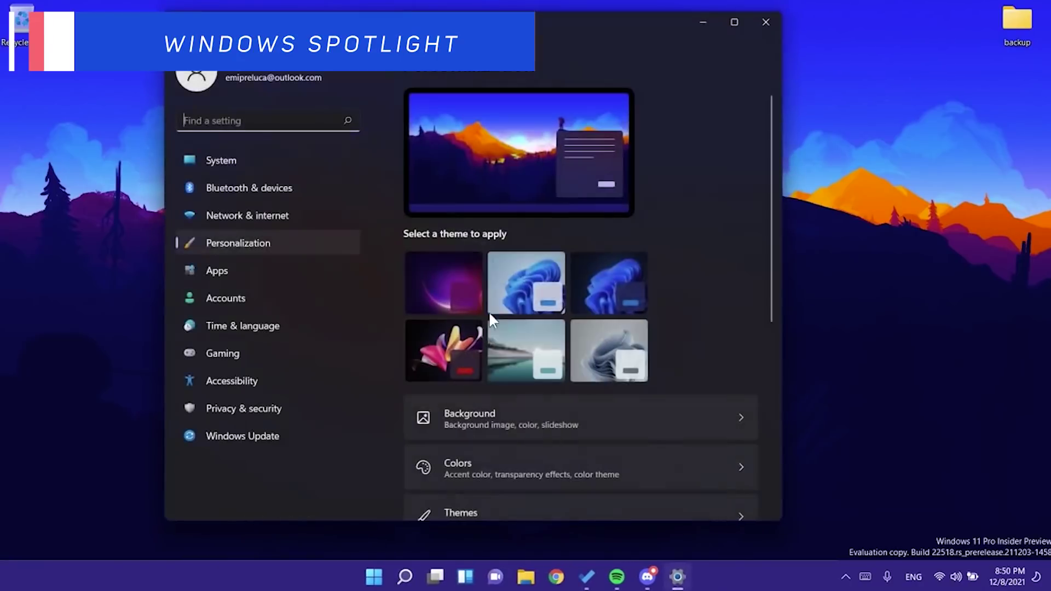
pyautogui.click(511, 411)
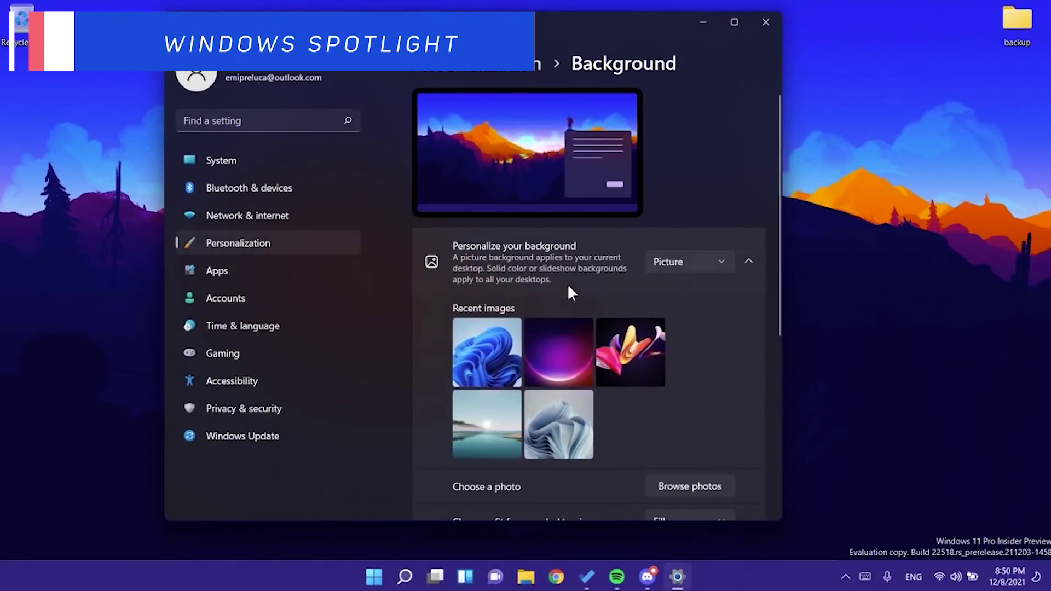
pyautogui.click(687, 261)
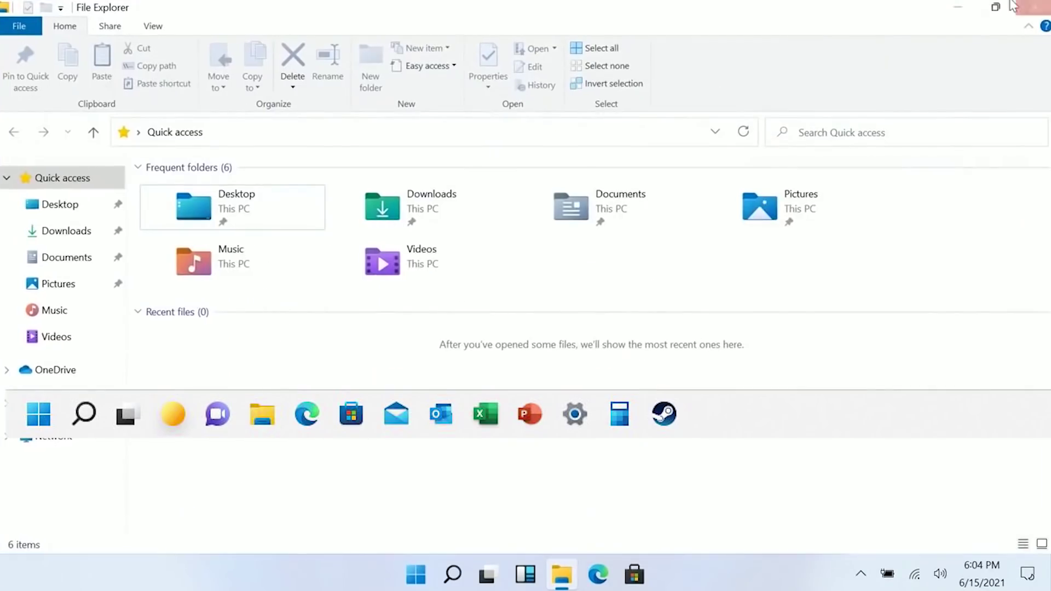
# - Restore the maximized File Explorer window and snap it to the narrower column of the uneven two-column layout
pyautogui.click(1011, 5)
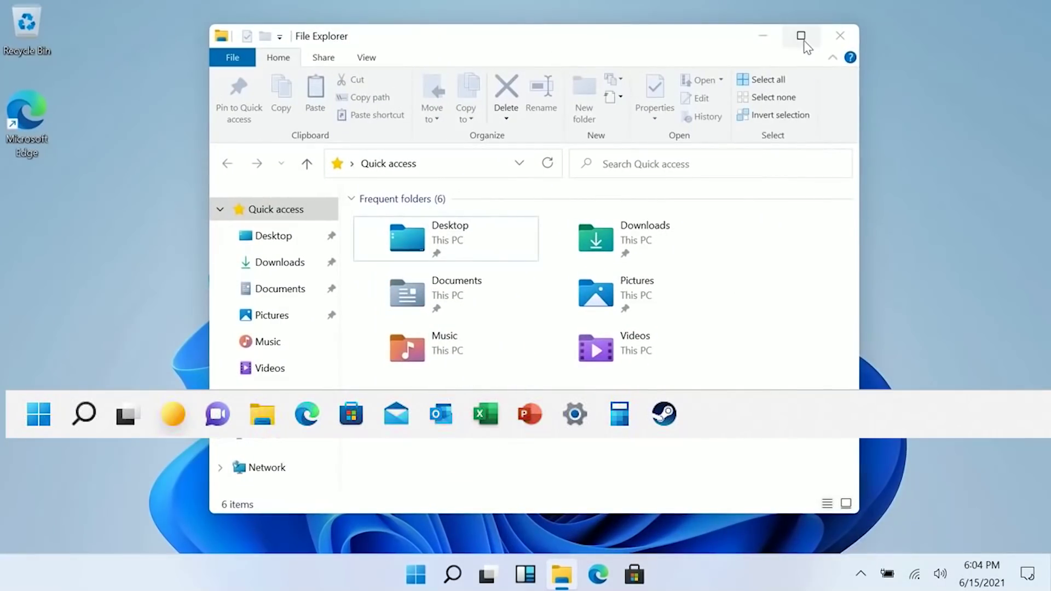
pyautogui.moveTo(803, 43)
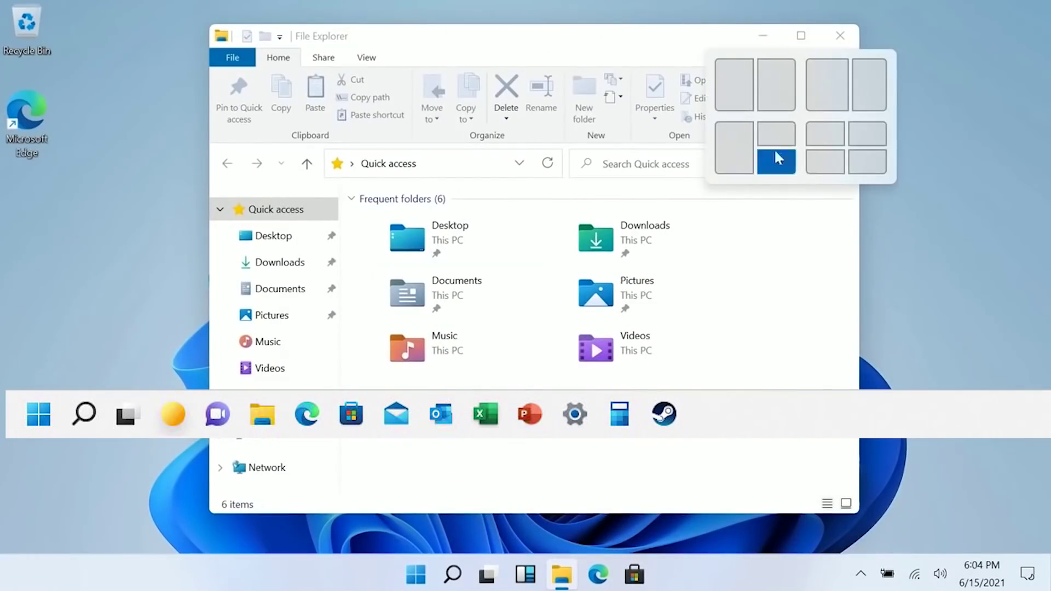
pyautogui.click(873, 94)
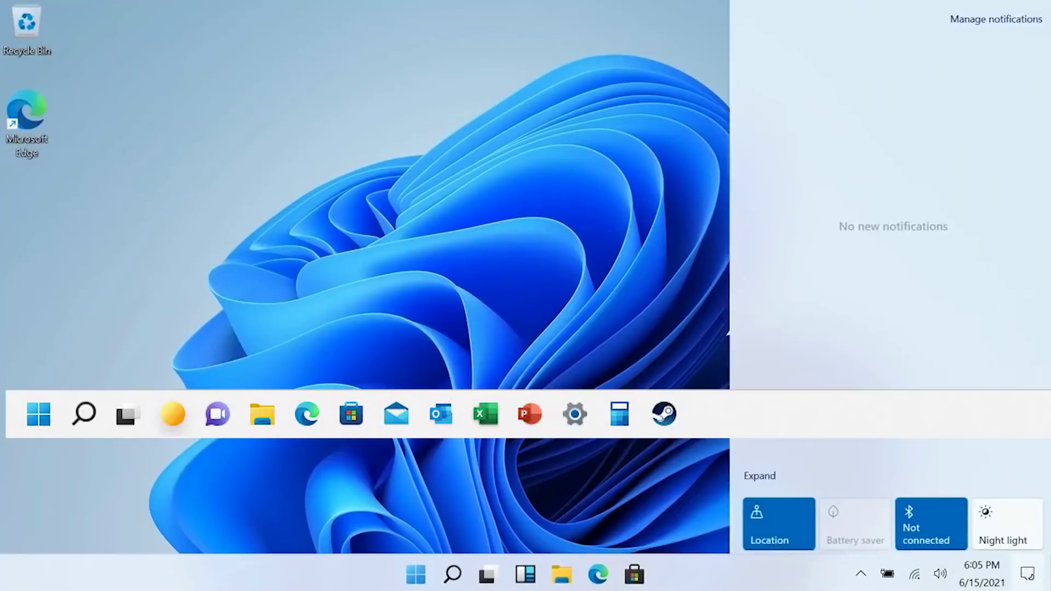
# - Open the calendar from the taskbar clock
pyautogui.click(982, 573)
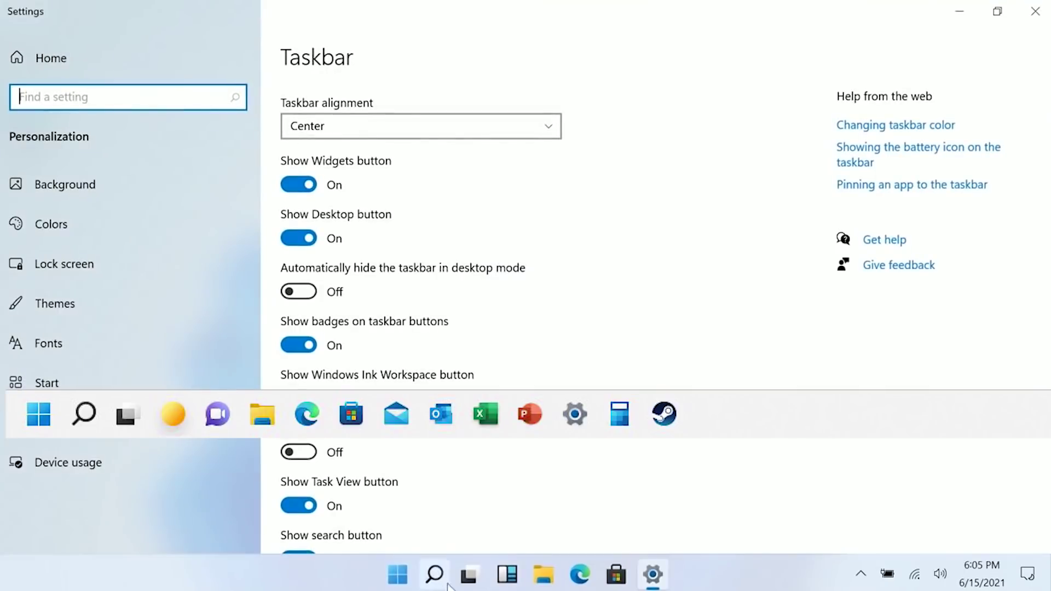
# - Change the taskbar alignment in the Taskbar settings and show the Start menu briefly to check its placement
pyautogui.click(720, 170)
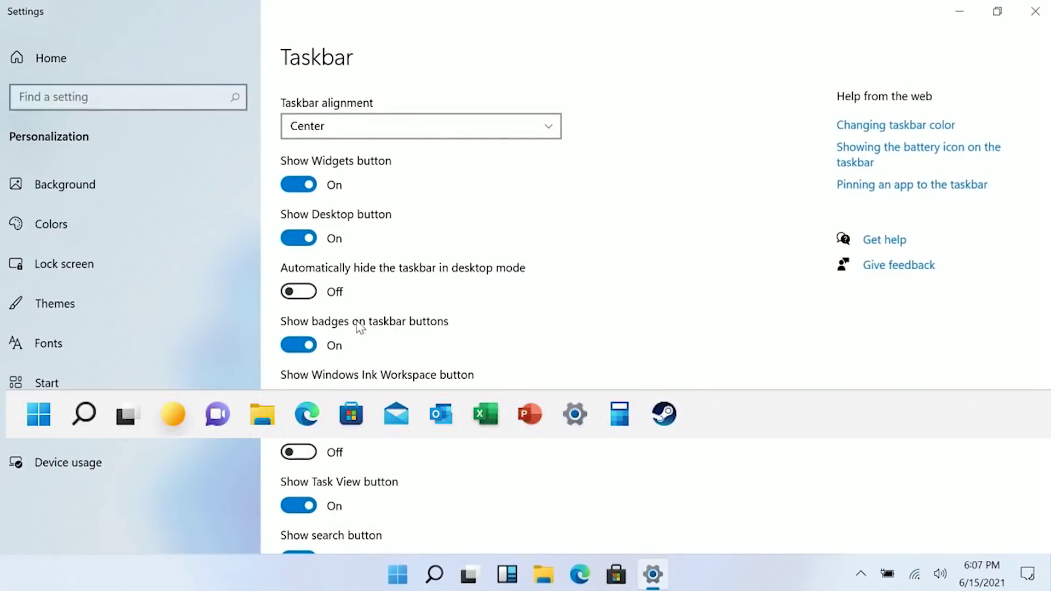
pyautogui.click(336, 124)
pyautogui.click(306, 98)
pyautogui.press('super')
pyautogui.press('super')
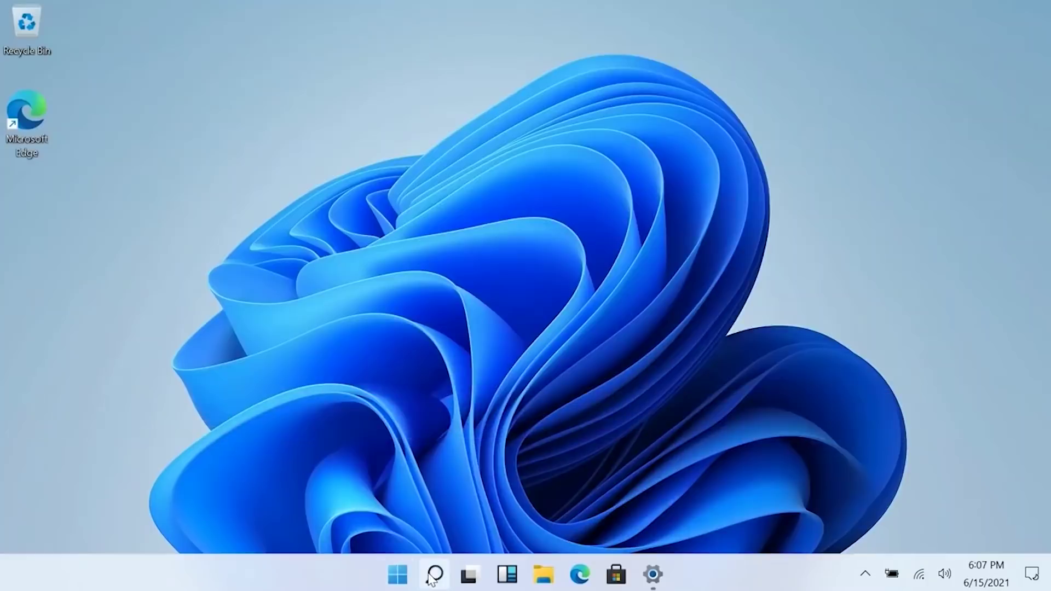
# - Search Windows for "windows PowerShell"
pyautogui.click(434, 575)
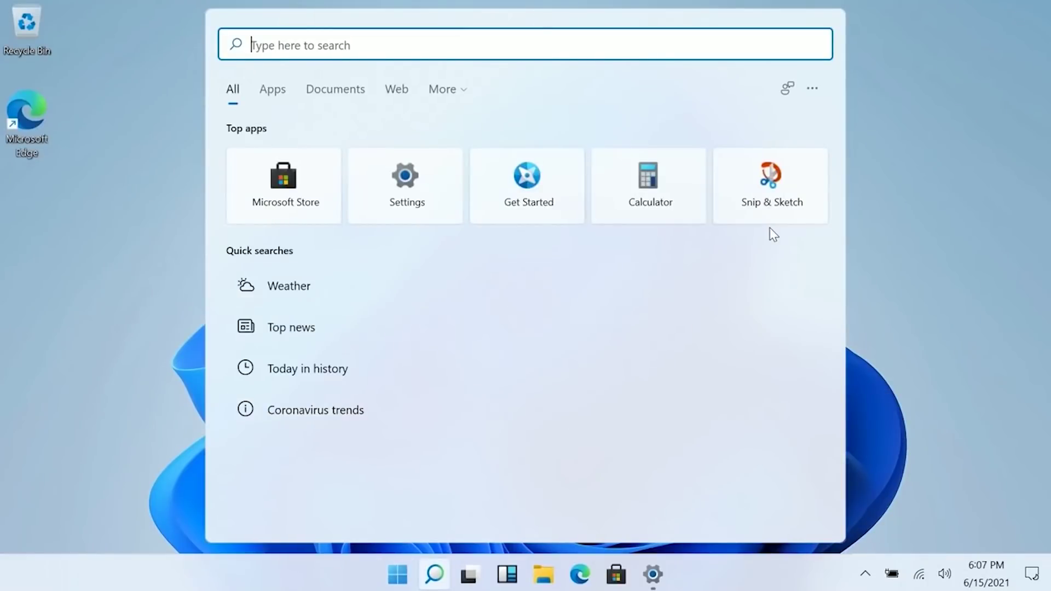
pyautogui.write('windows PowerShell')
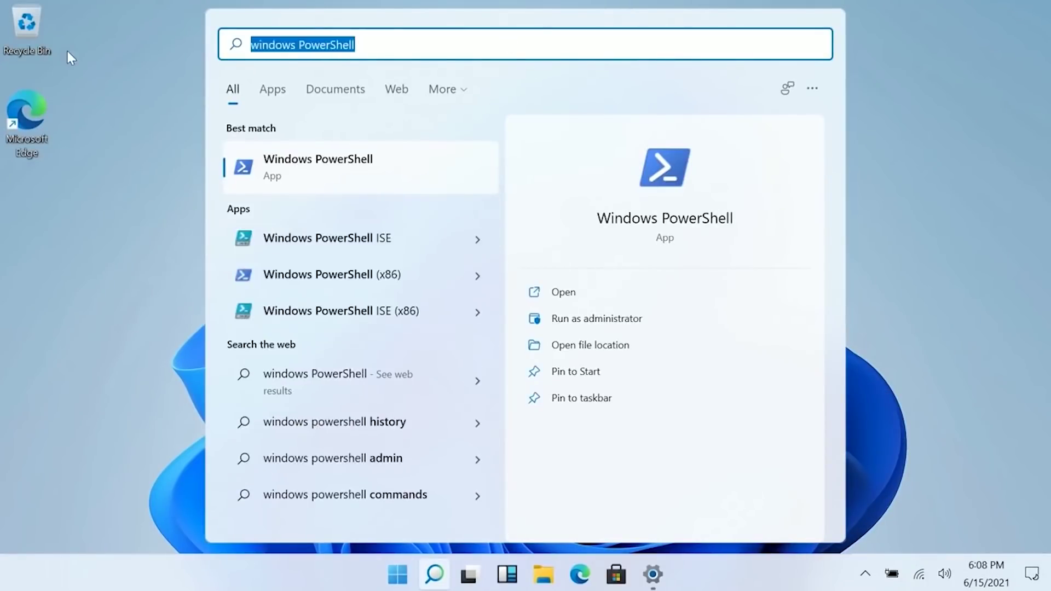
# - Look at the desktops in Task View, then briefly show and close the Start menu
pyautogui.press('super+Tab')
pyautogui.click(670, 502)
pyautogui.press('super')
pyautogui.press('super')
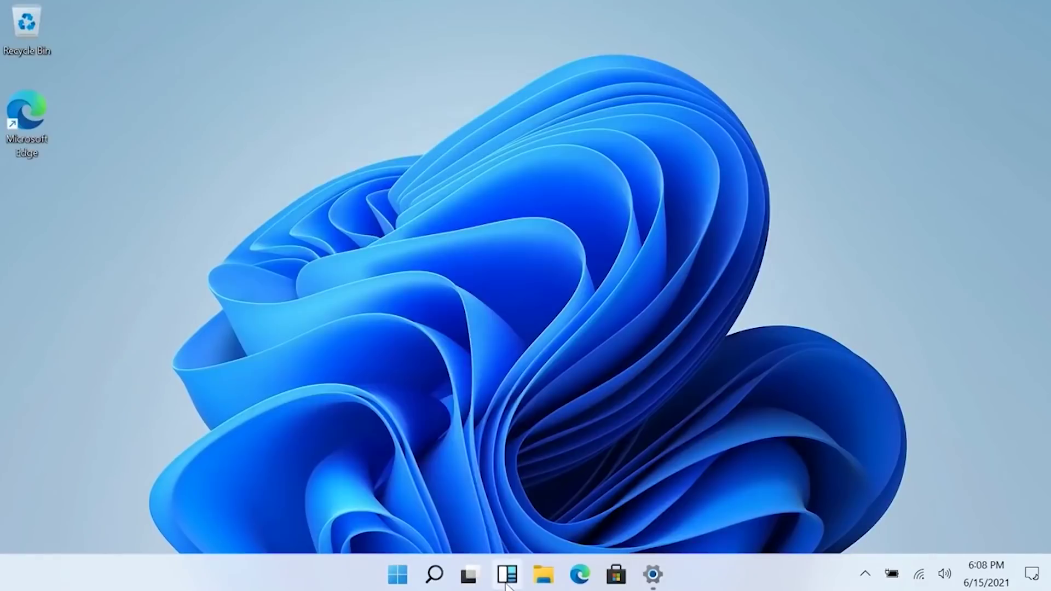
# - Open the Widgets panel and try the control at its upper edge
pyautogui.press('super+w')
pyautogui.click(476, 22)
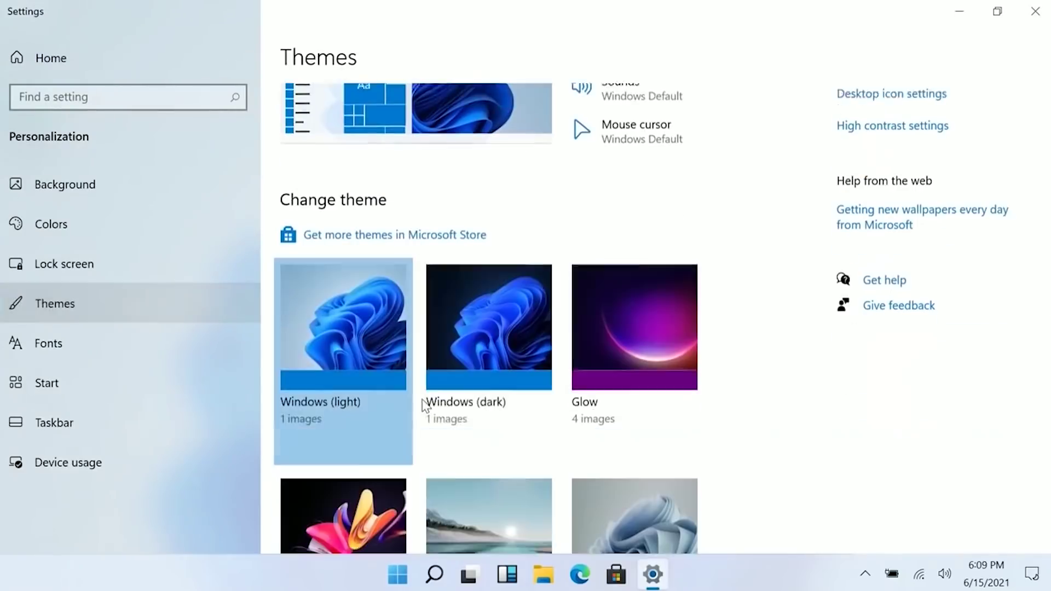
# - Apply the Windows (dark) theme, minimize the Settings window, and bring up the desktop context menu
pyautogui.click(424, 402)
pyautogui.click(963, 17)
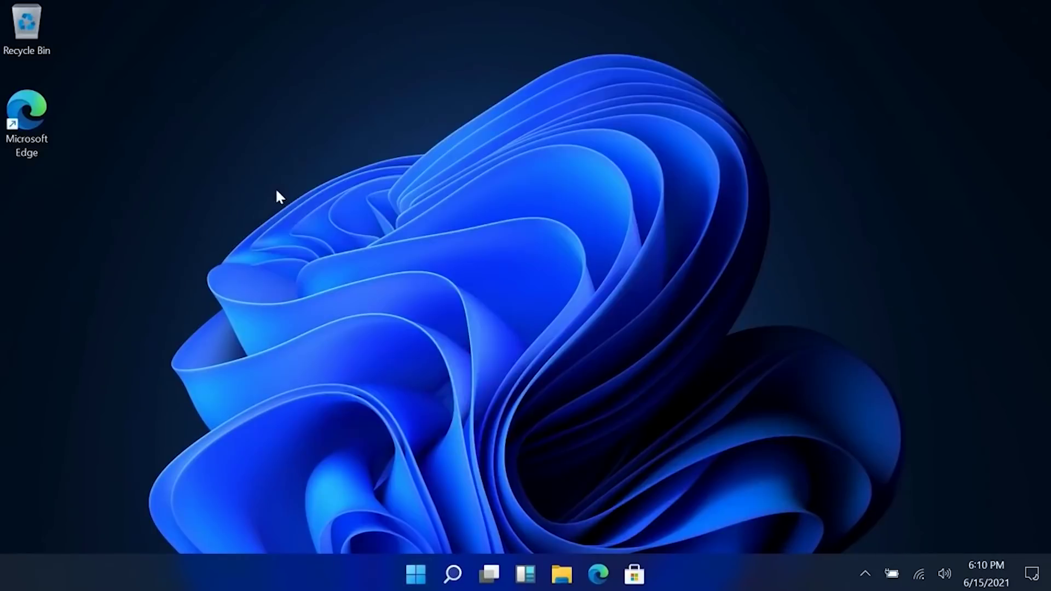
pyautogui.rightClick(275, 188)
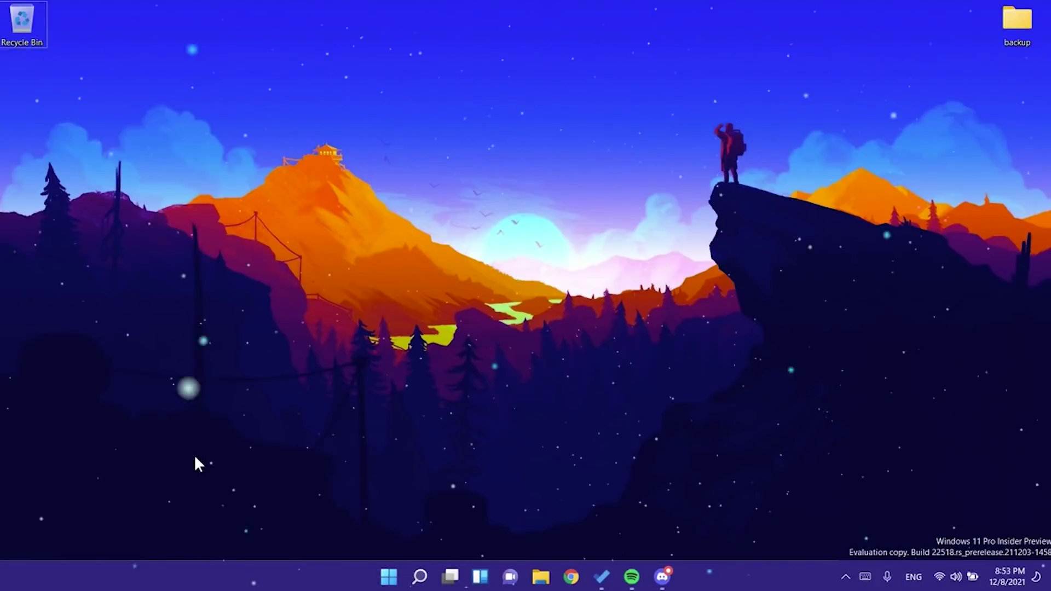
# - Open the Settings app from Windows search
pyautogui.press('super+s')
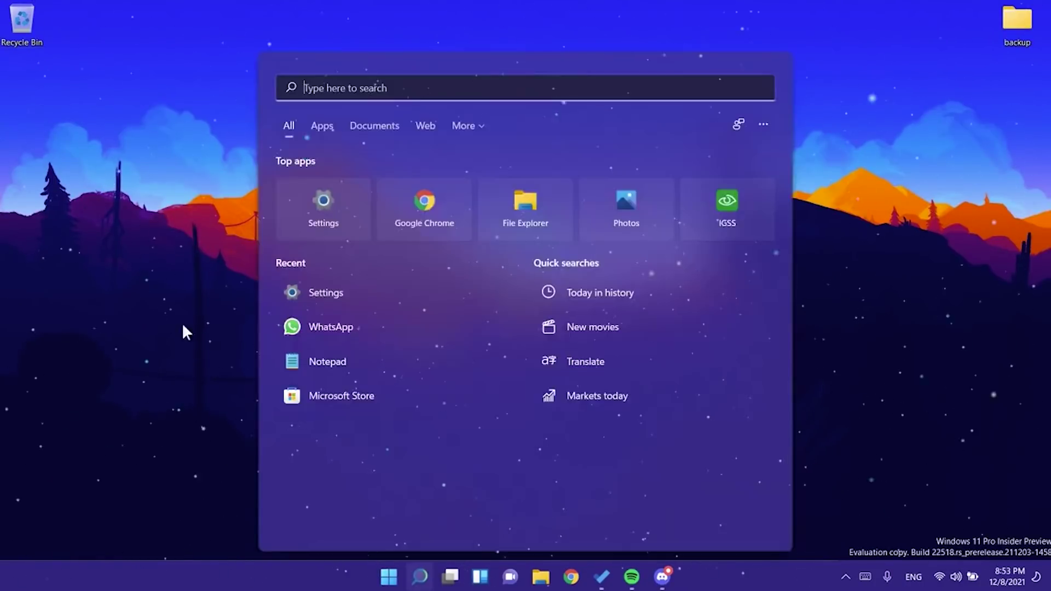
pyautogui.press('Escape')
pyautogui.click(420, 577)
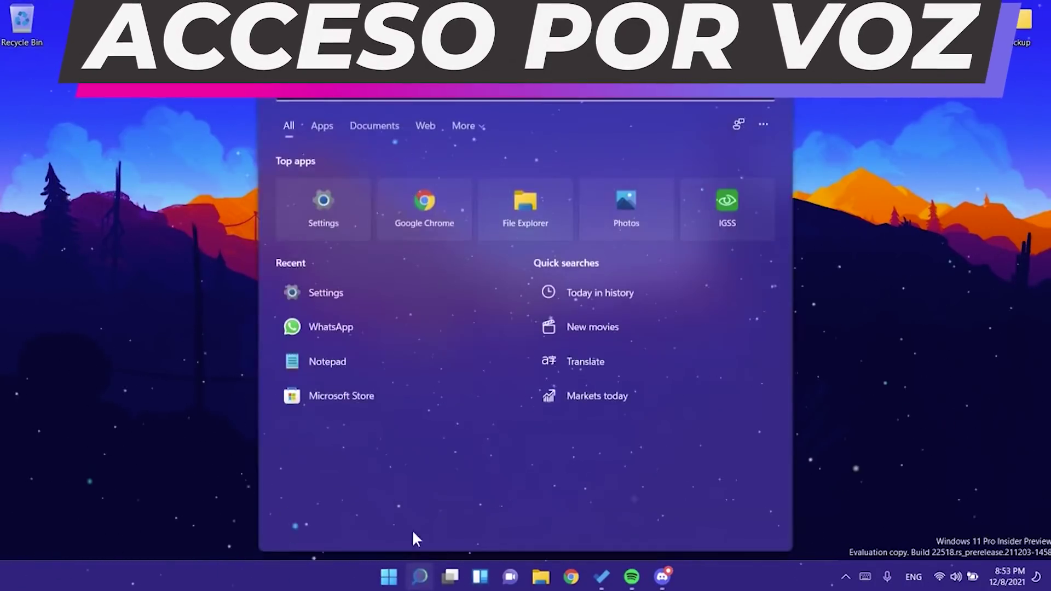
pyautogui.click(307, 201)
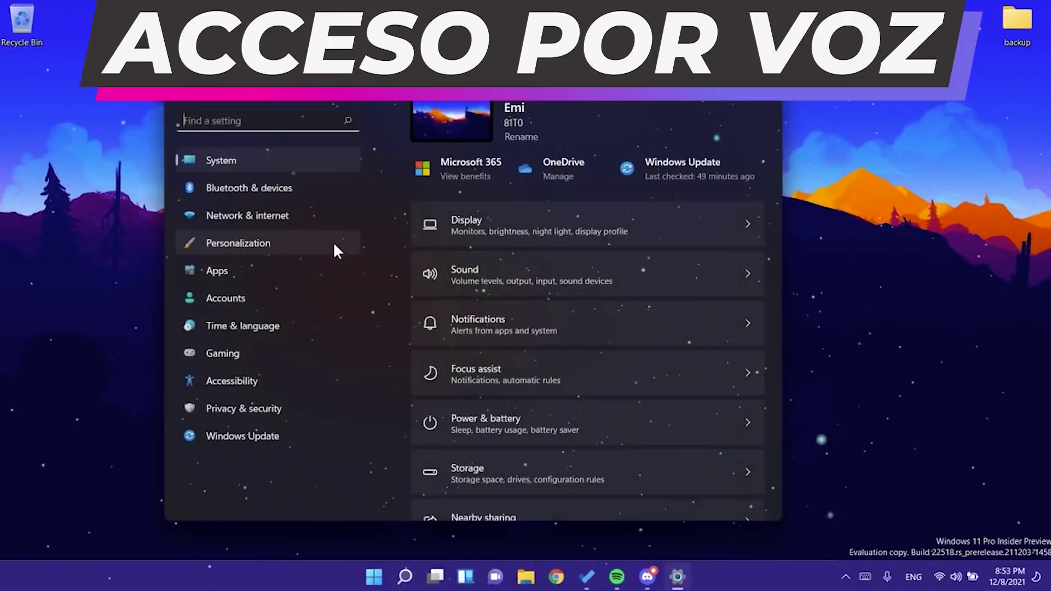
# - Turn on Voice access in the Speech section of the Accessibility settings
pyautogui.click(261, 380)
pyautogui.scroll(-5, 465, 323)
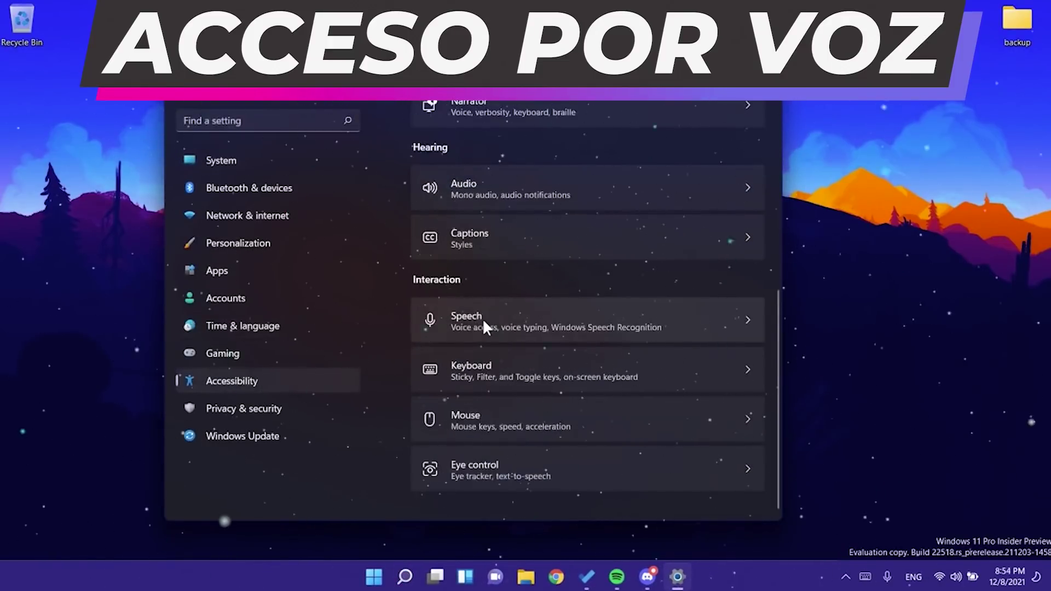
pyautogui.click(481, 318)
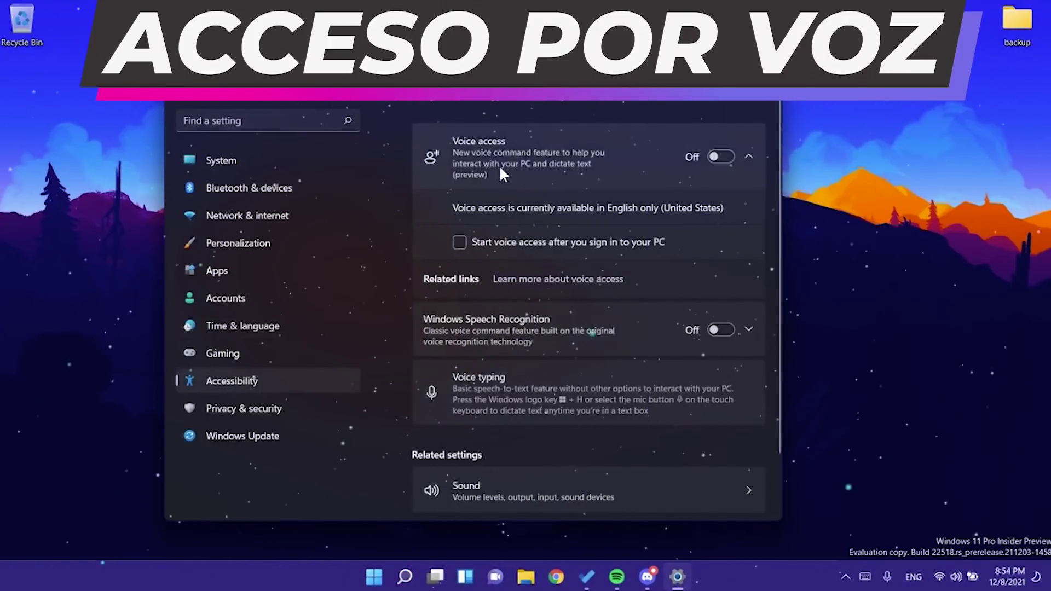
pyautogui.click(718, 157)
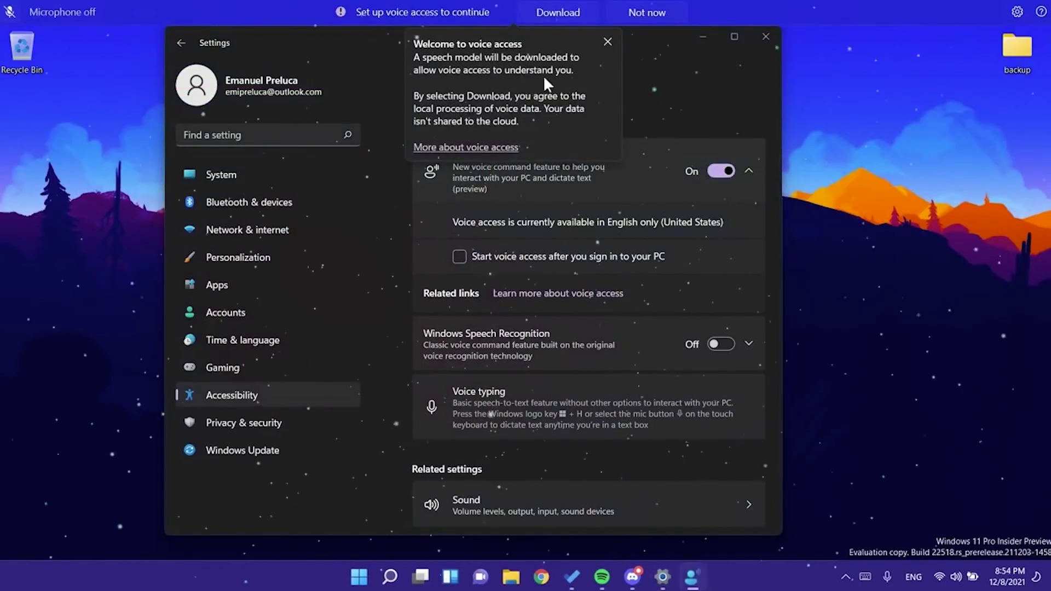
# - Download the speech model for voice access and dismiss the welcome message
pyautogui.click(555, 13)
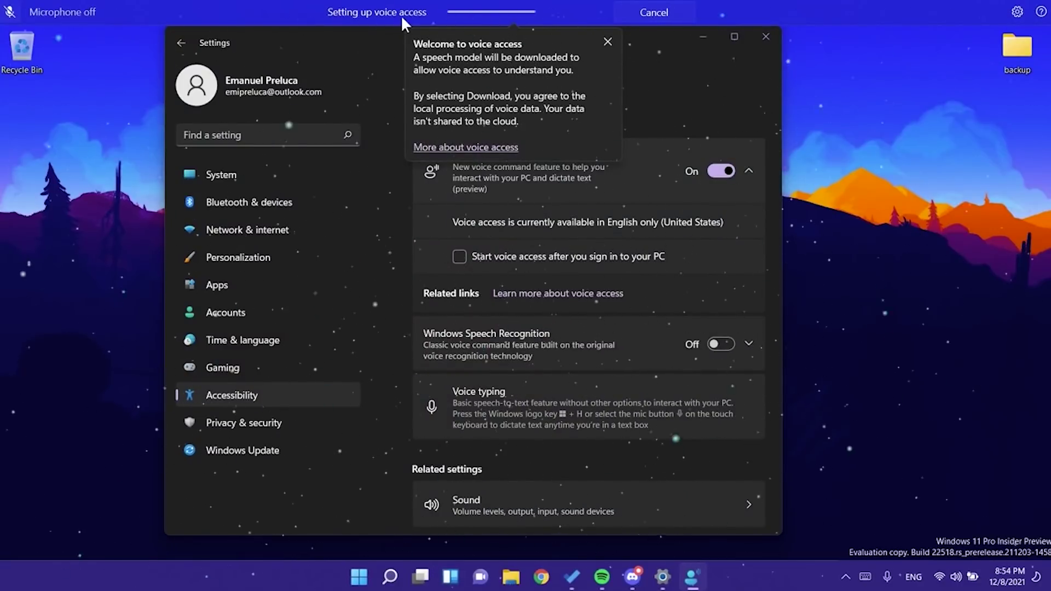
pyautogui.click(608, 42)
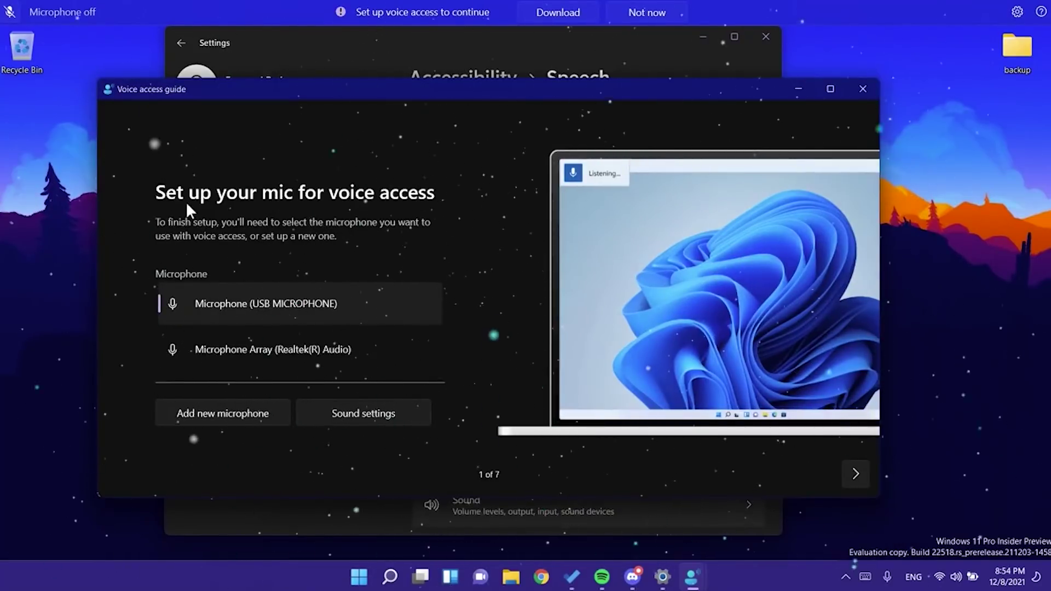
# - Go through the Voice access guide from the microphone setup to the commands list and finish it
pyautogui.click(855, 475)
pyautogui.click(835, 473)
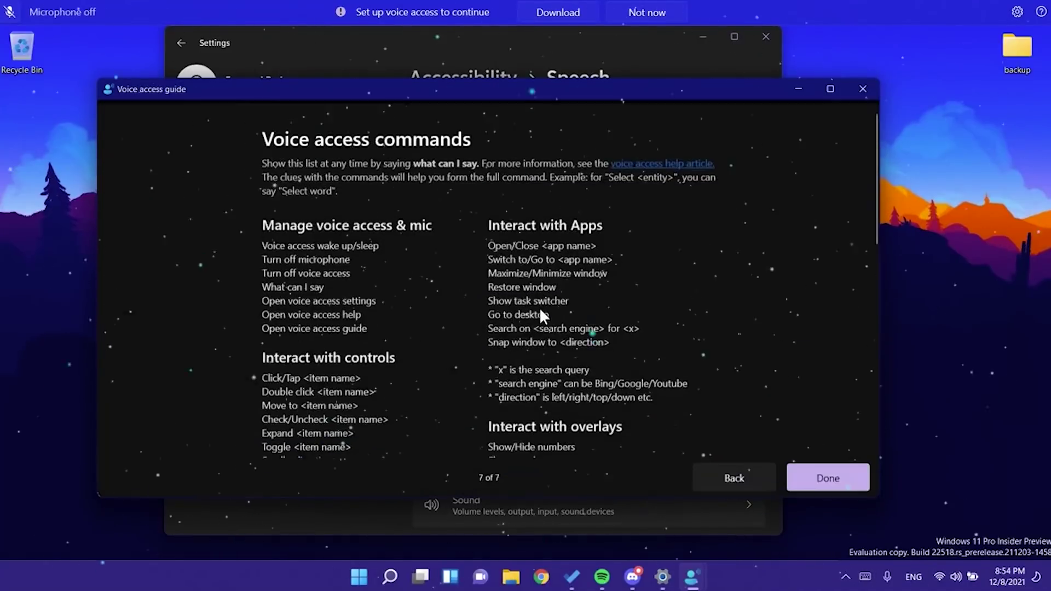
pyautogui.click(815, 472)
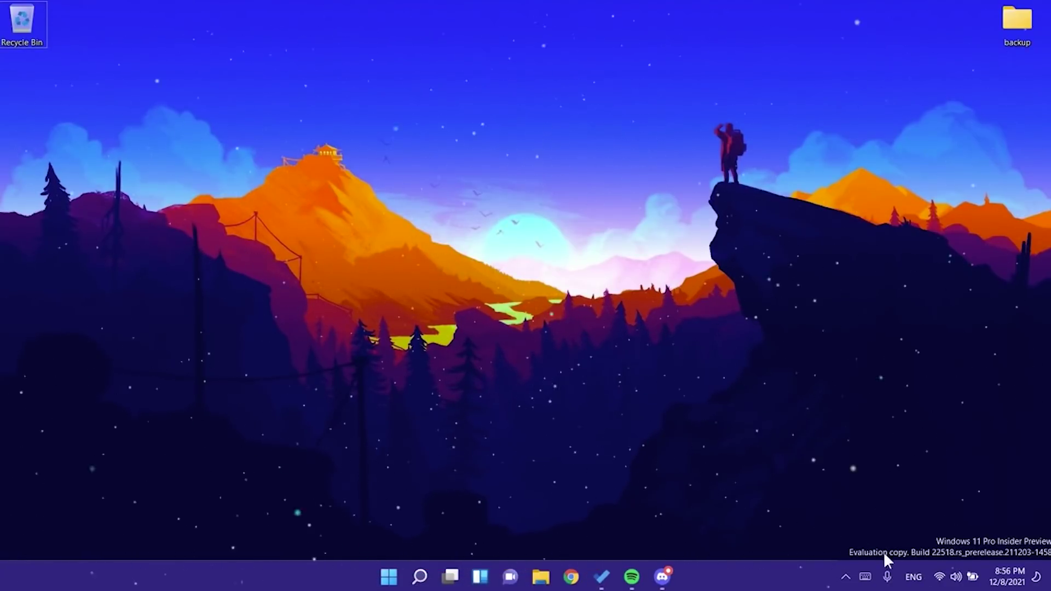
# - Open the input language list from the taskbar
pyautogui.click(912, 576)
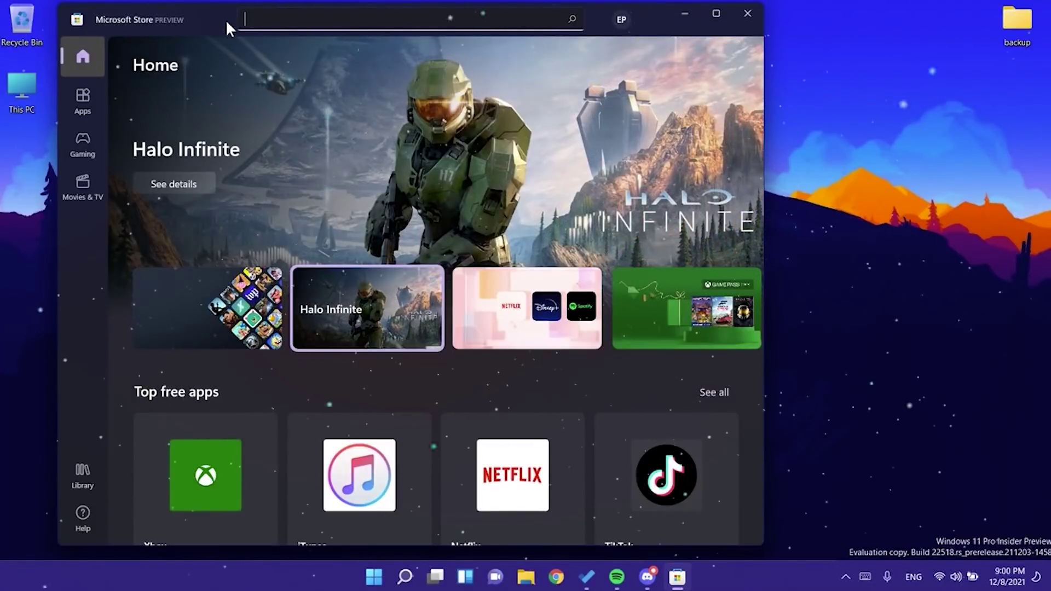
# - Search the Microsoft Store for "windows subsys" and open a suggested app
pyautogui.write('windows subsys')
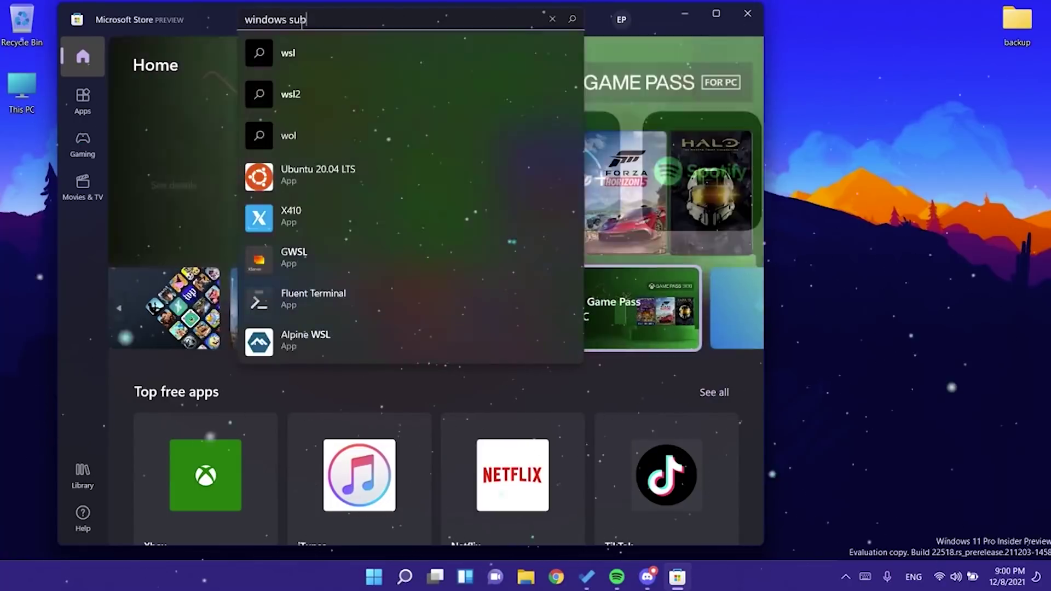
pyautogui.click(352, 169)
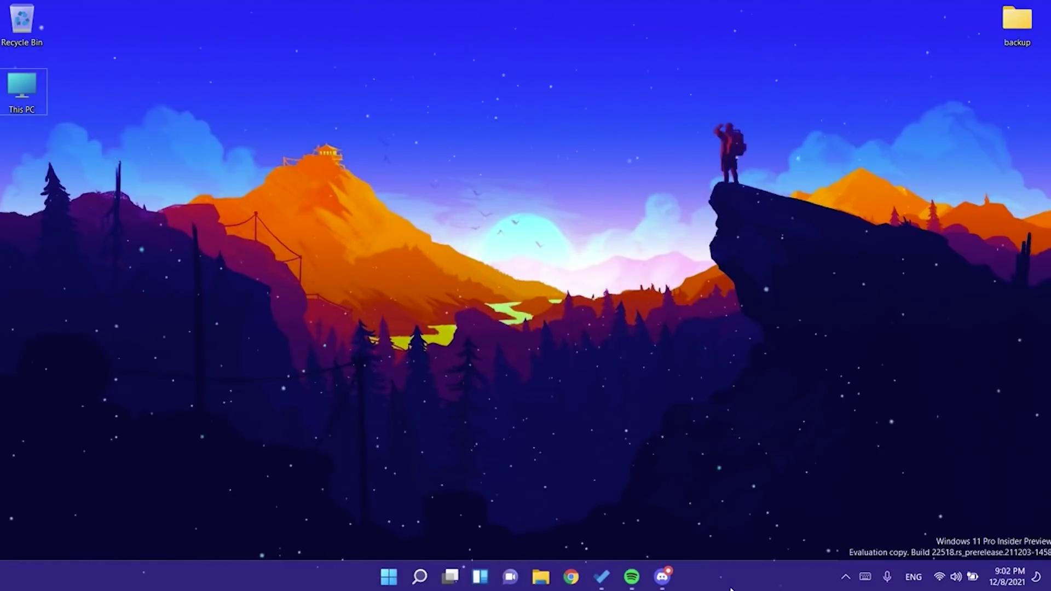
pyautogui.click(420, 576)
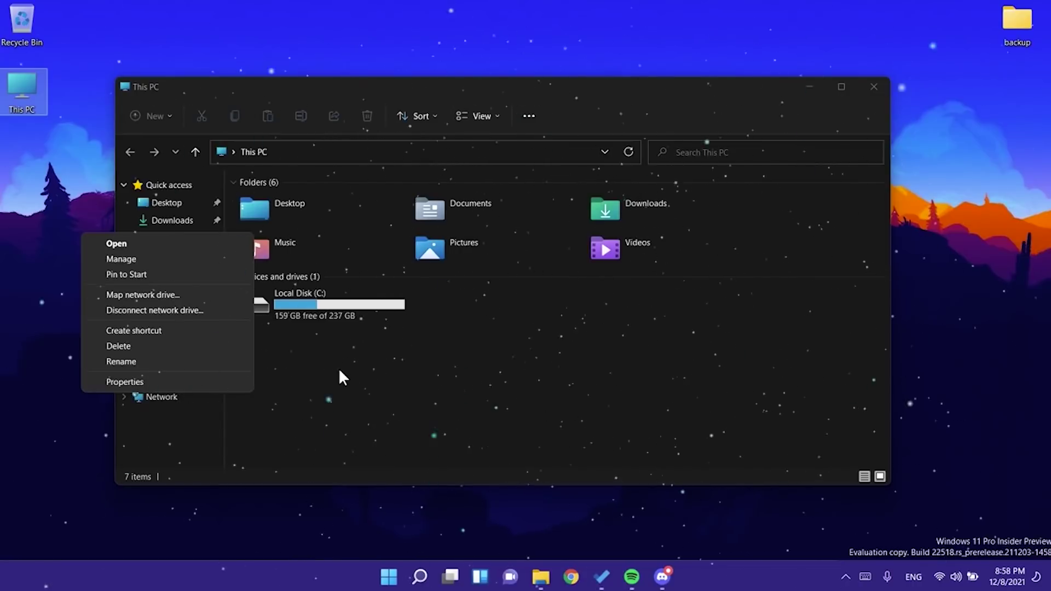
pyautogui.click(340, 377)
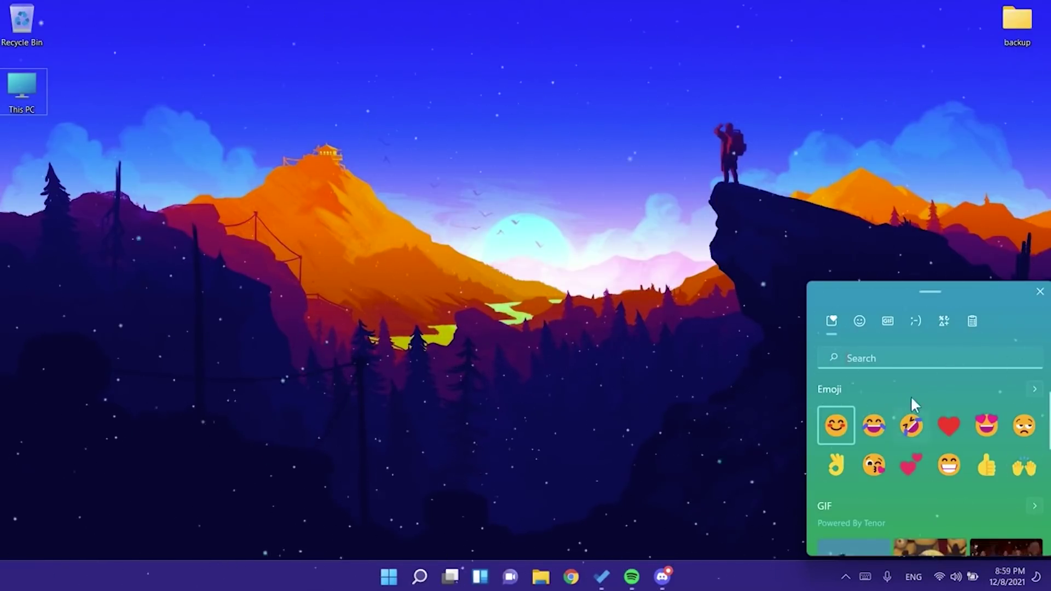
pyautogui.press('super+n')
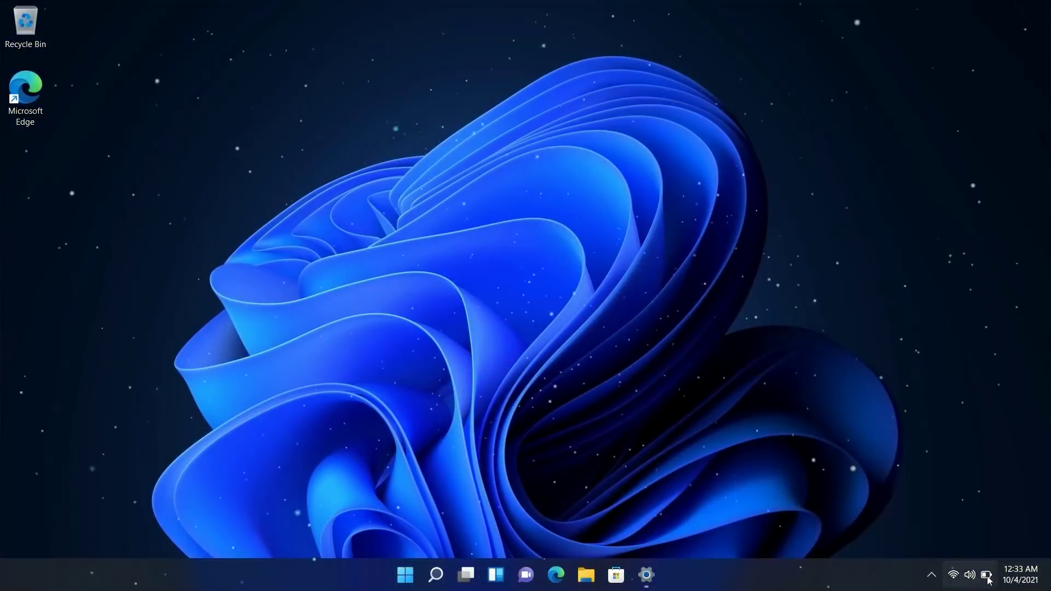
# - Open the quick settings and look through the available Wi-Fi networks and the accessibility options
pyautogui.click(969, 575)
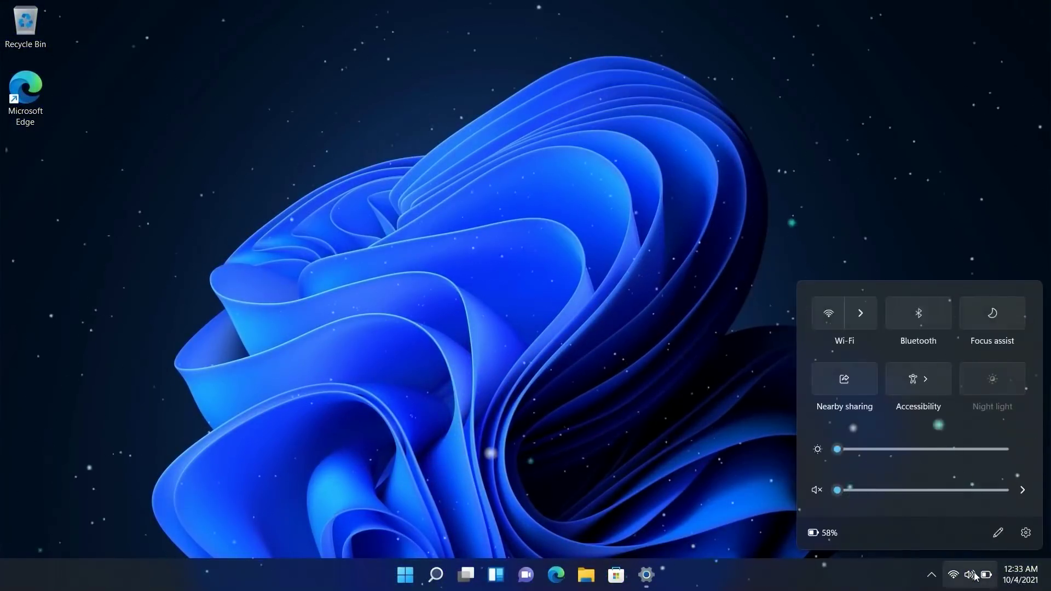
pyautogui.click(860, 313)
pyautogui.click(812, 291)
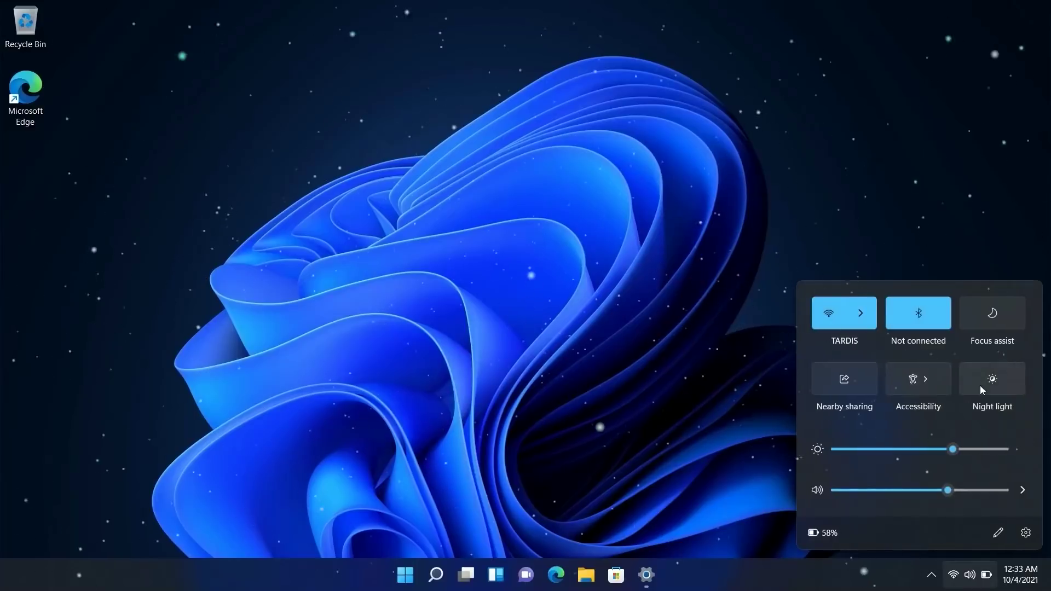
pyautogui.click(934, 386)
pyautogui.click(811, 292)
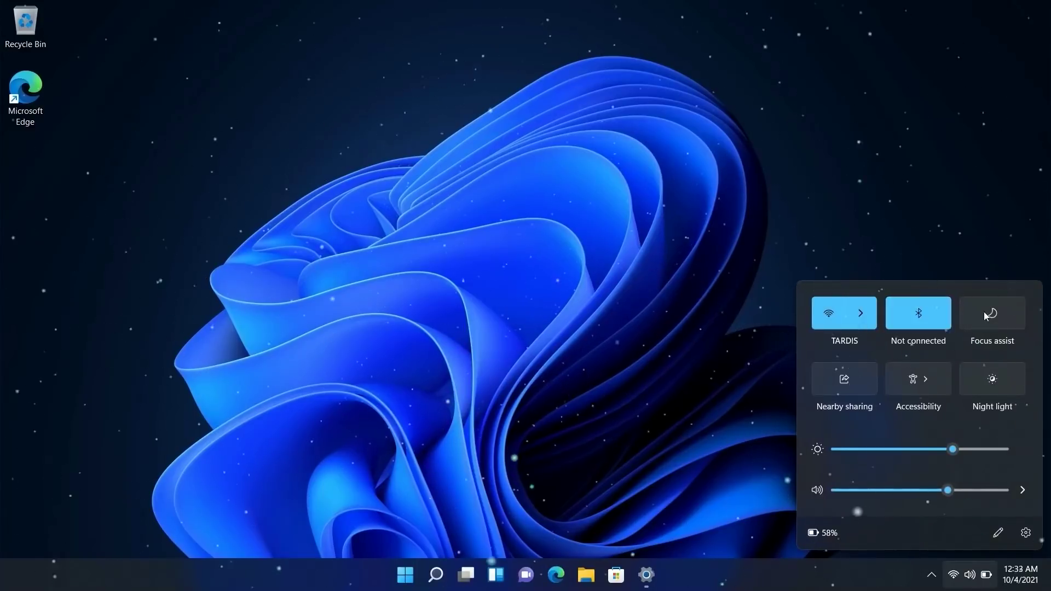
# - Add the Cast, Rotation lock and Battery saver tiles to the quick settings and finish editing
pyautogui.click(997, 532)
pyautogui.click(951, 533)
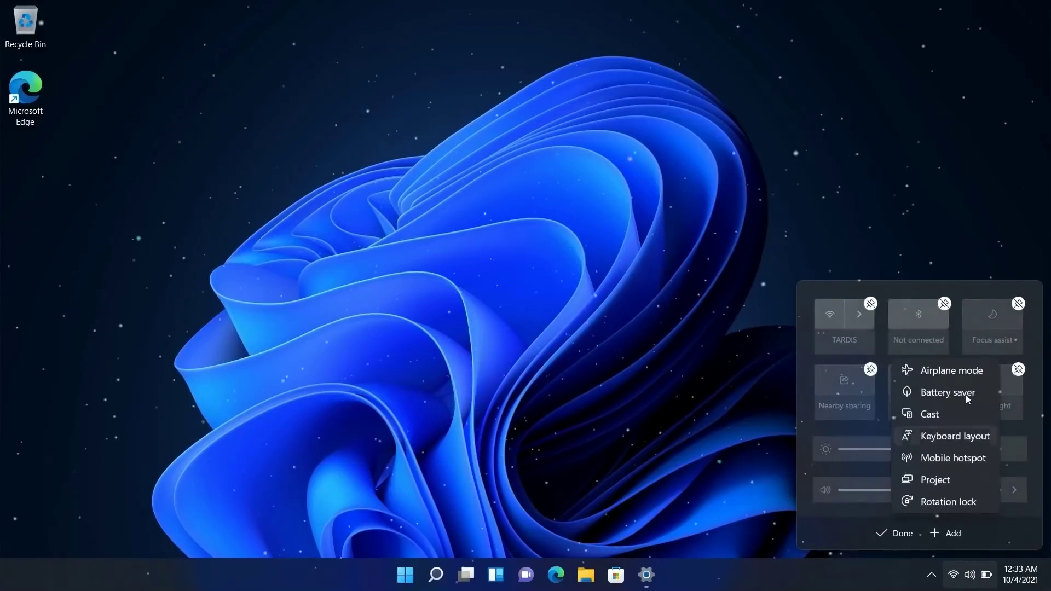
pyautogui.click(930, 414)
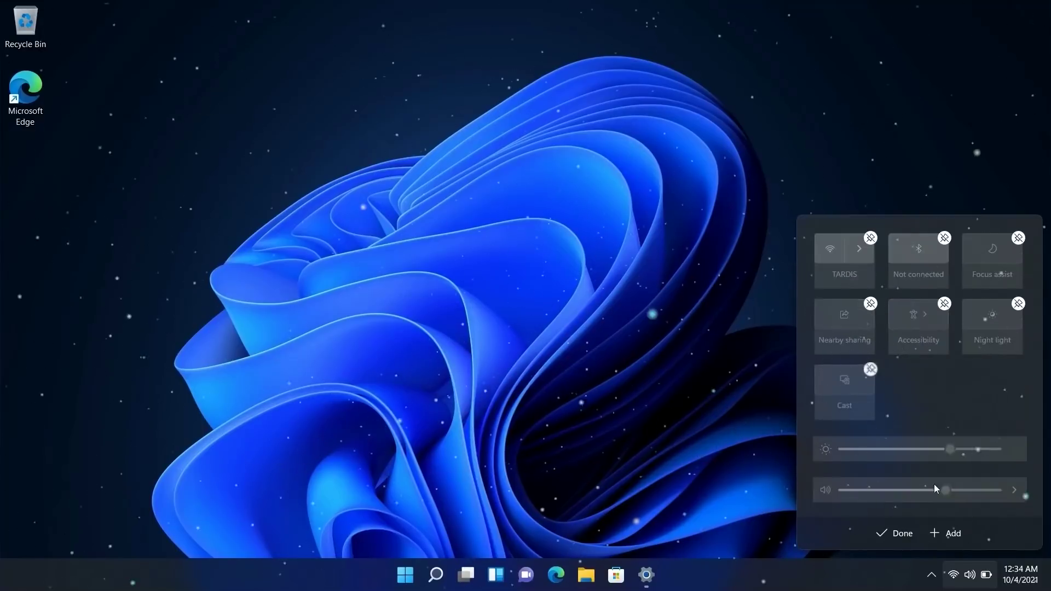
pyautogui.click(937, 506)
pyautogui.moveTo(988, 391); pyautogui.dragTo(905, 404)
pyautogui.click(901, 533)
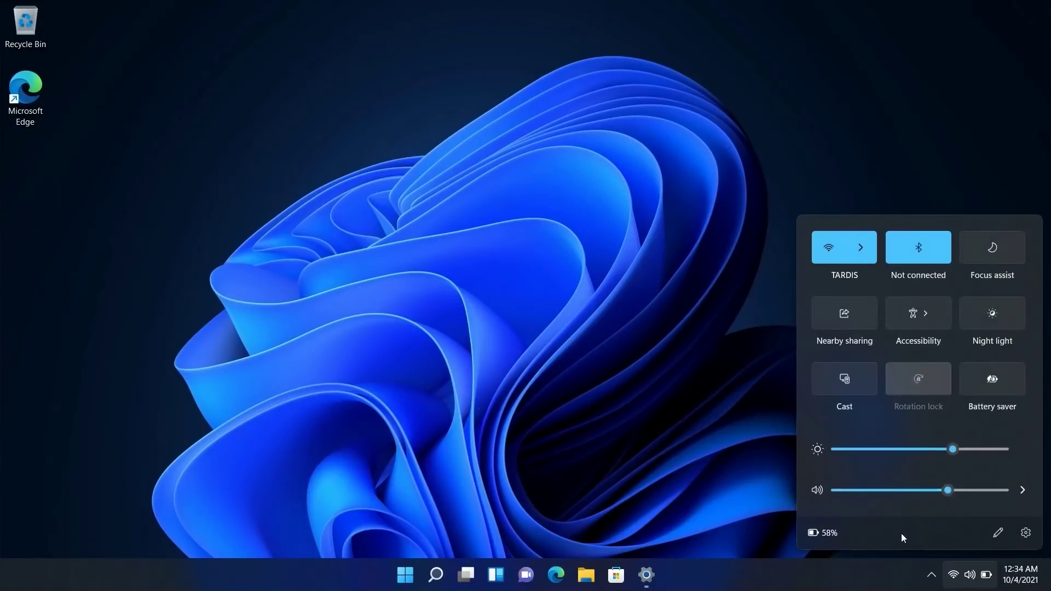
# - View the list of Wi-Fi networks again, return to the quick settings and close them
pyautogui.click(860, 250)
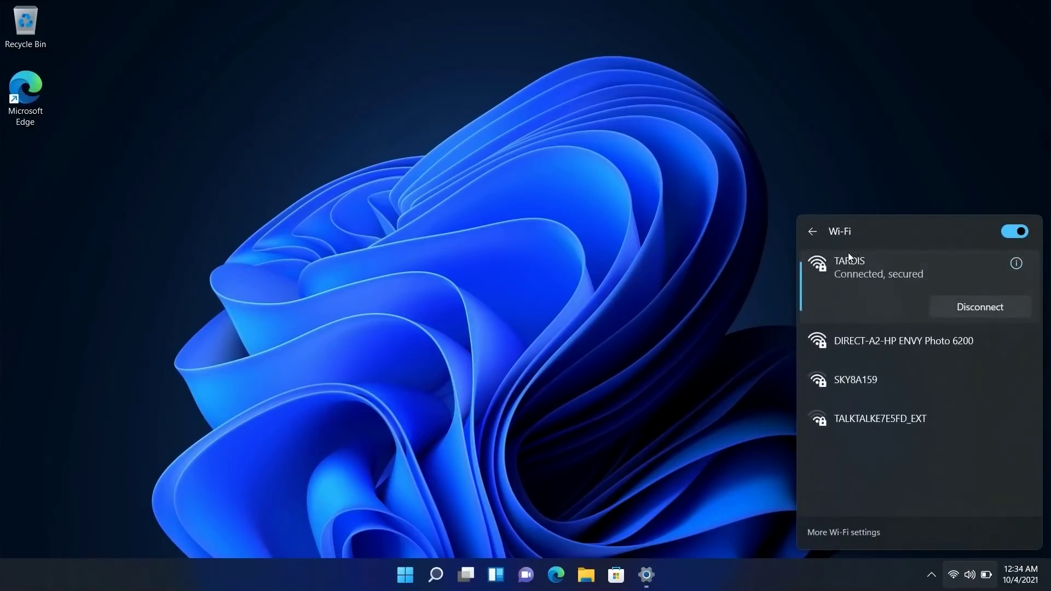
pyautogui.click(812, 232)
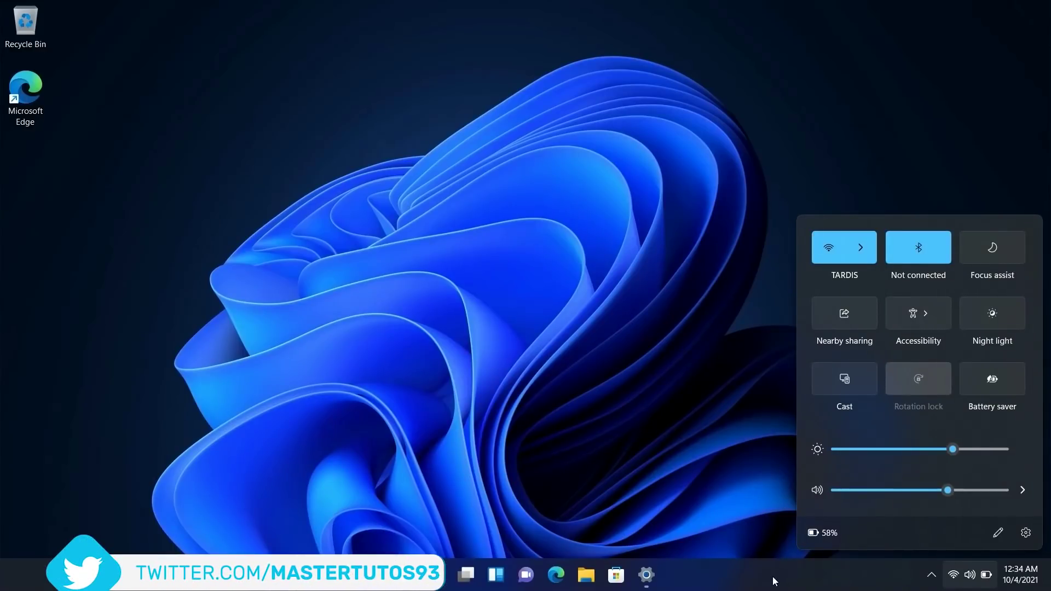
pyautogui.click(648, 498)
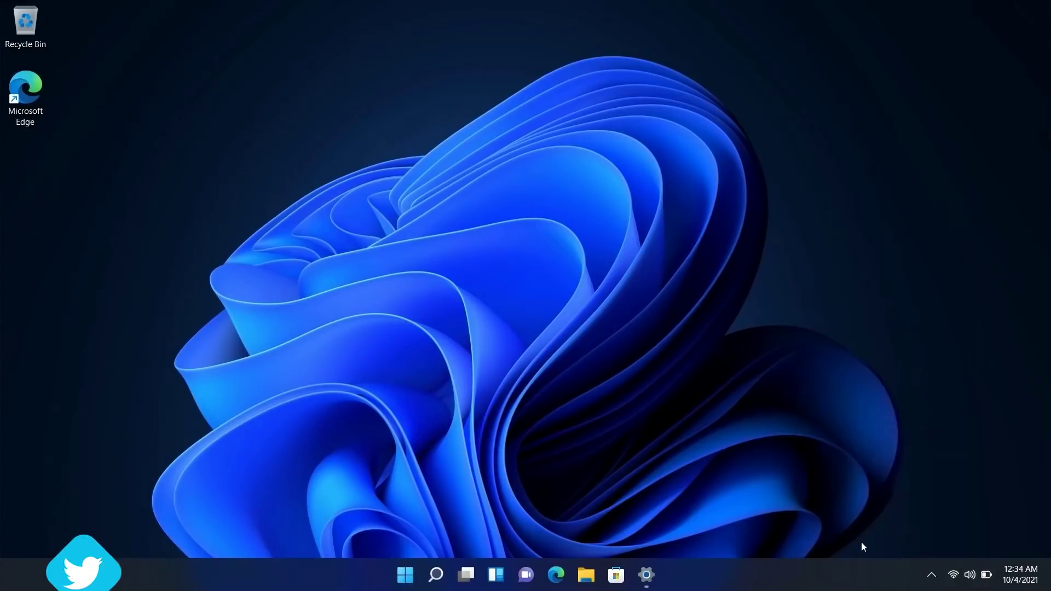
# - Open the notifications, expand the monthly calendar, collapse it again and dismiss the notification area
pyautogui.click(1017, 581)
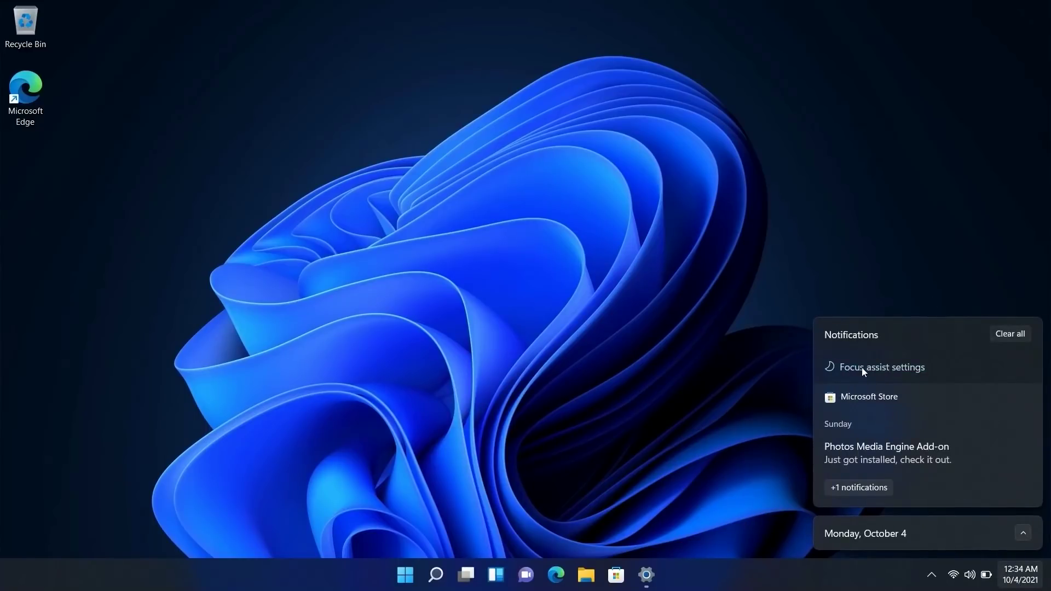
pyautogui.click(1022, 532)
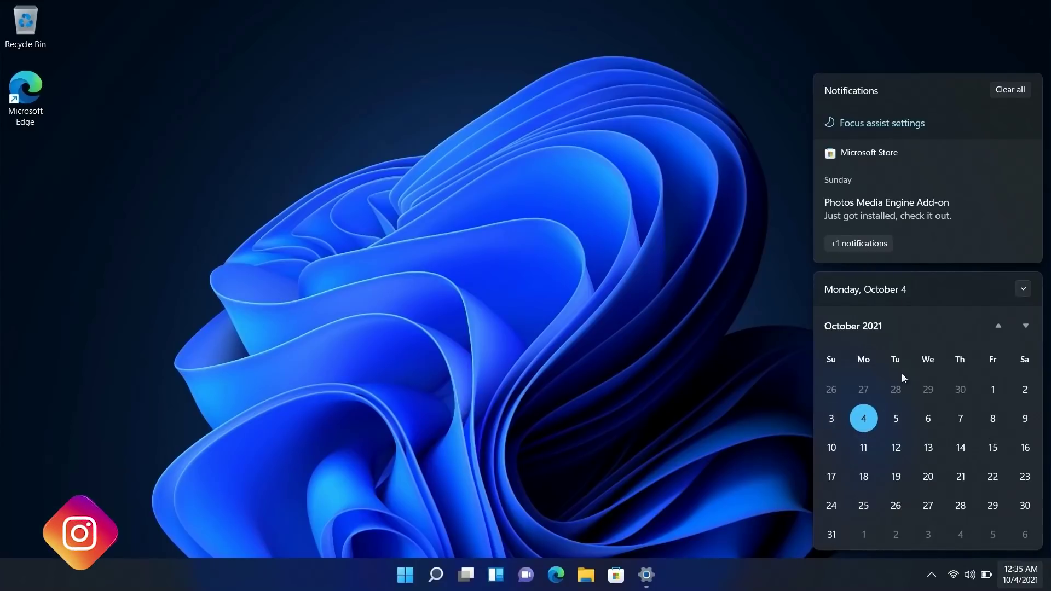
pyautogui.click(1028, 289)
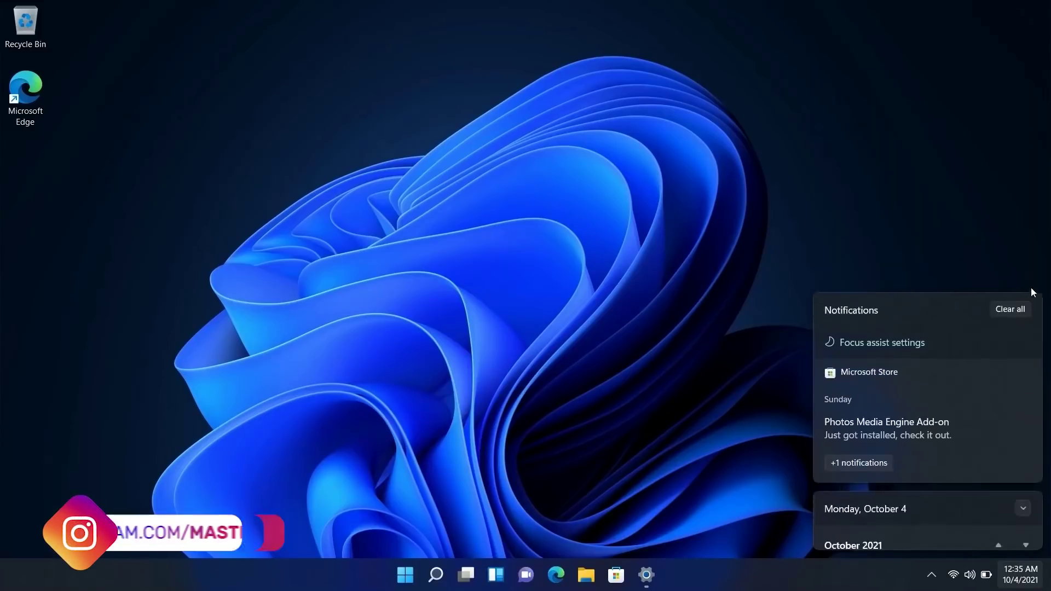
pyautogui.click(722, 393)
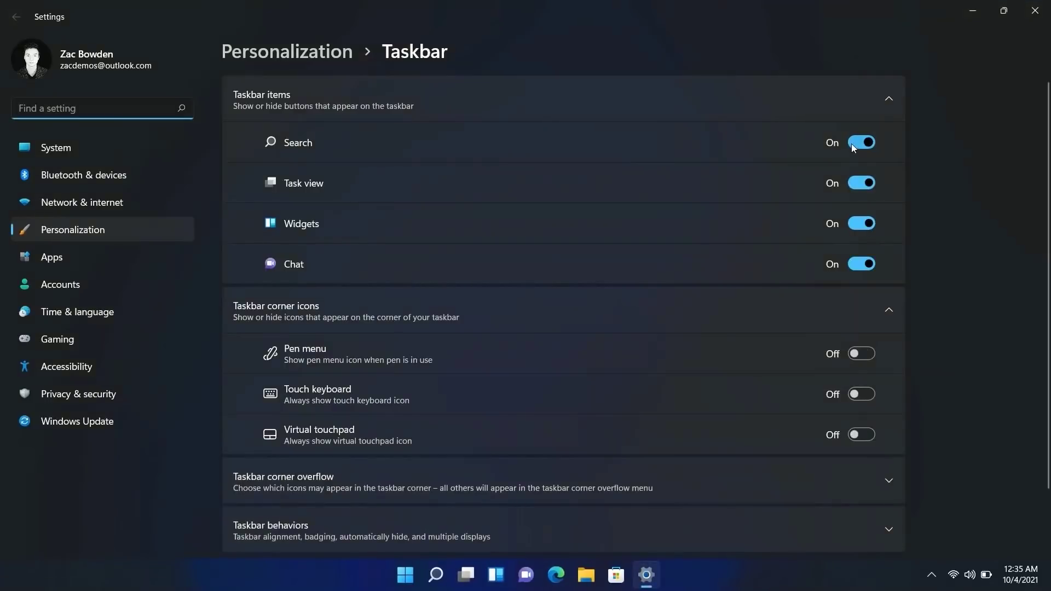
# - Close the taskbar personalization settings and open the Start menu
pyautogui.click(1034, 10)
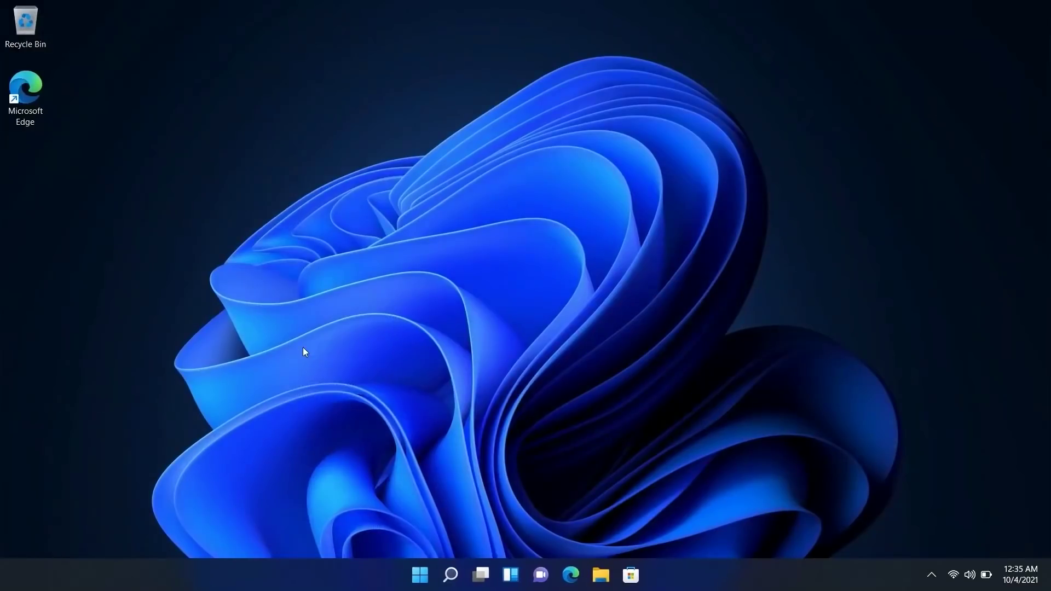
pyautogui.press('super')
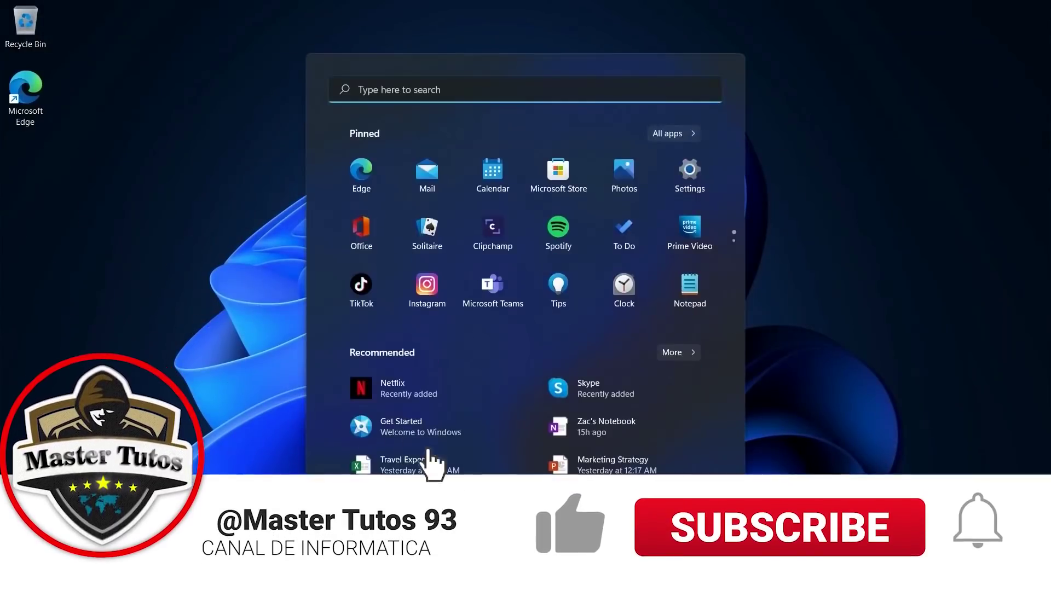